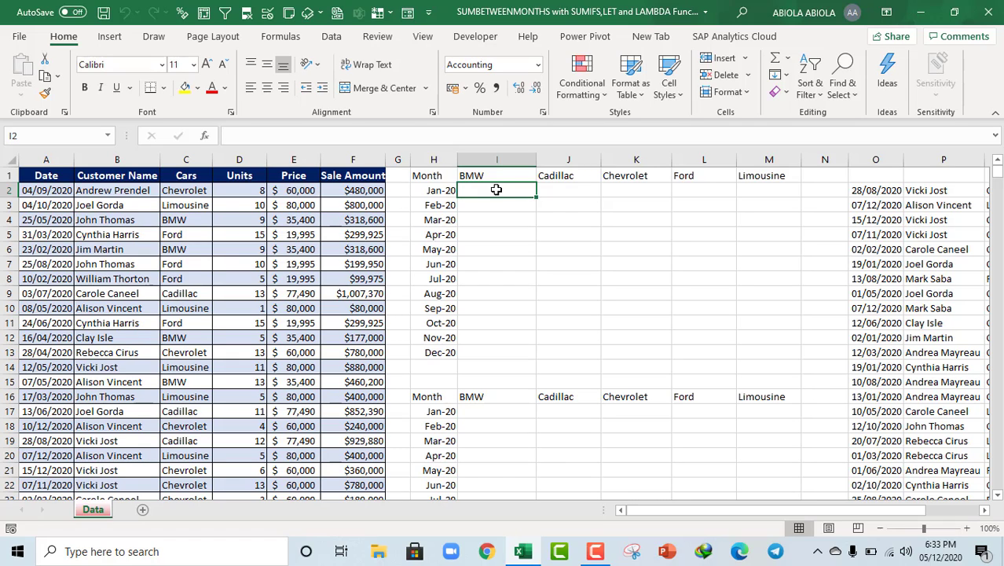
Inspect the sales table's Sale Amount and Units values and its table design settings.
{"action": "left_click", "coordinate": [352, 215]}
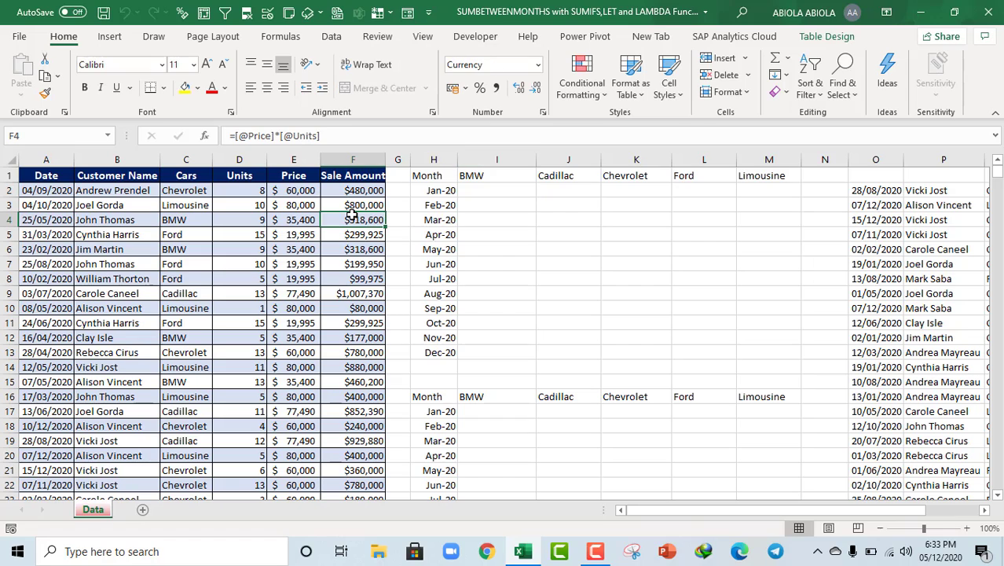
{"action": "left_click", "coordinate": [259, 207]}
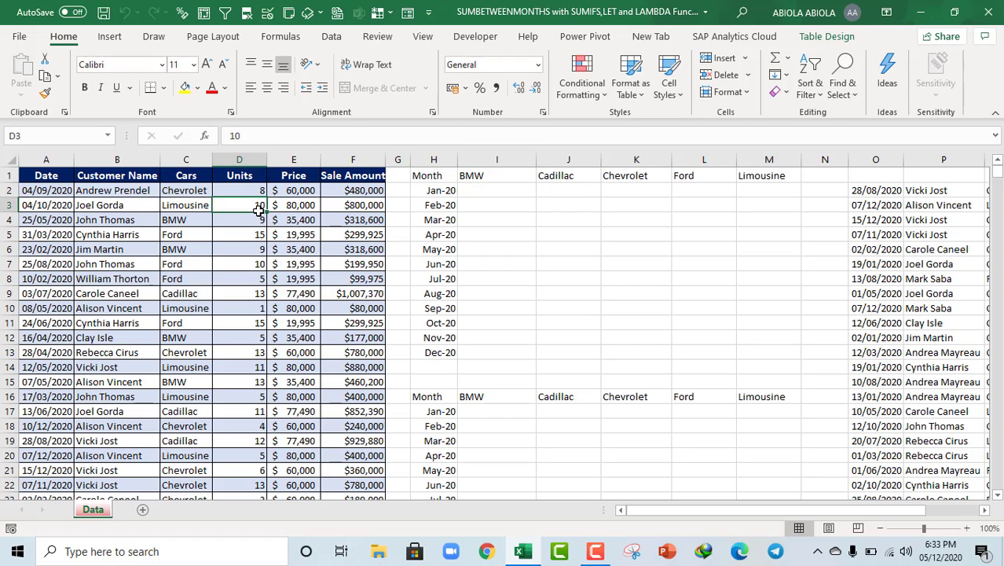
{"action": "left_click", "coordinate": [260, 249]}
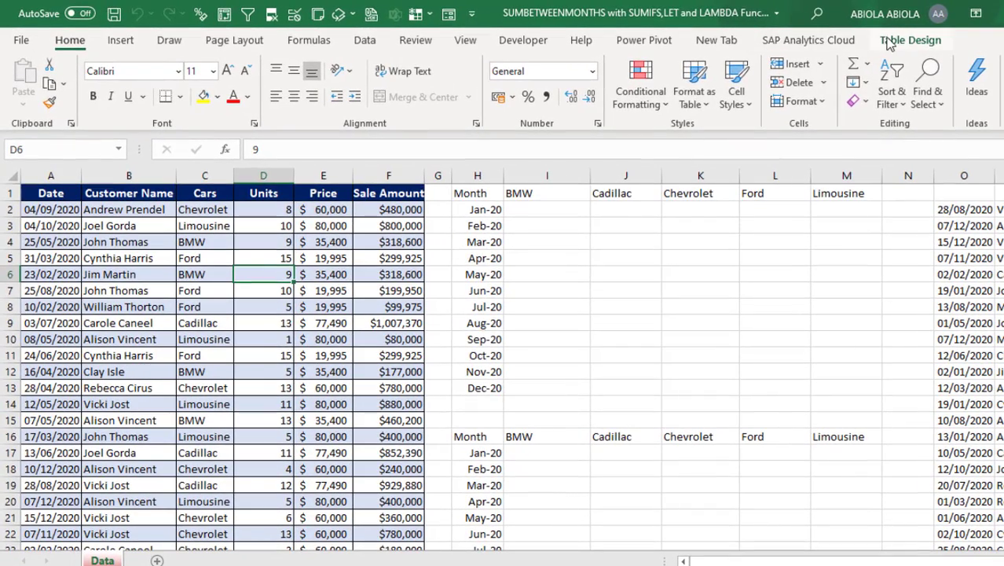
{"action": "left_click", "coordinate": [904, 40]}
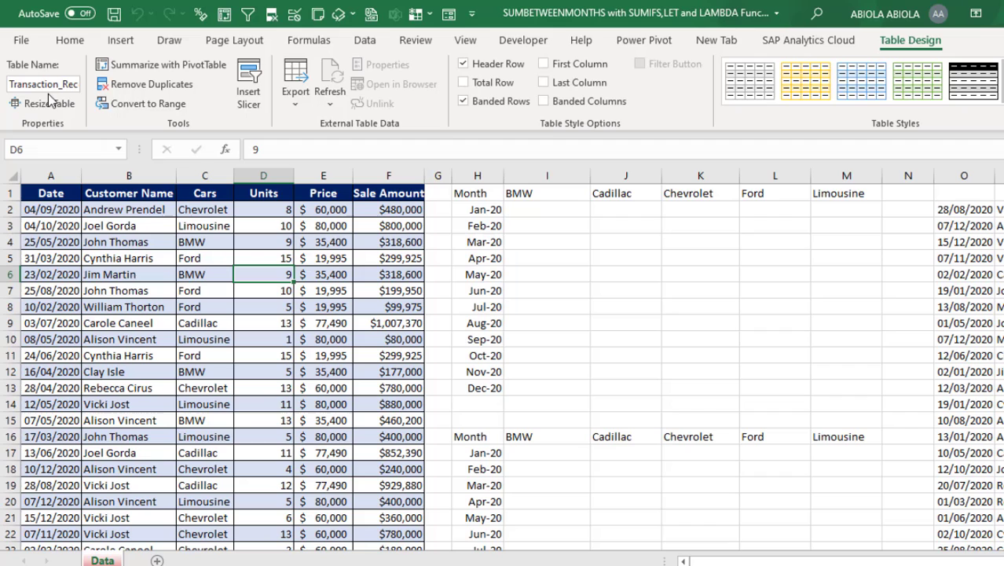
Start a LET formula in I2 defining StartofMonth as $H2.
{"action": "left_click", "coordinate": [576, 210]}
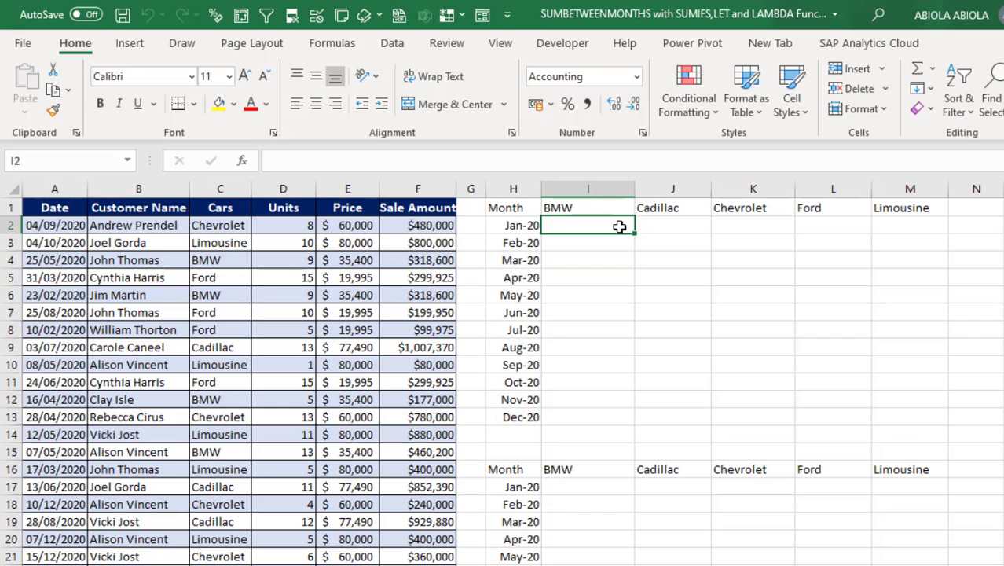
{"action": "type", "text": "=let"}
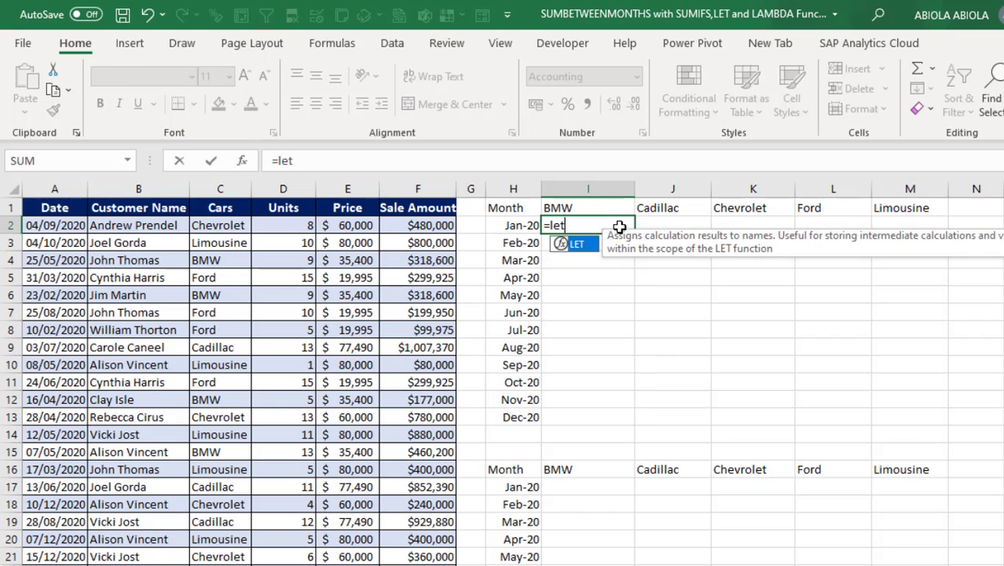
{"action": "key", "text": "Tab"}
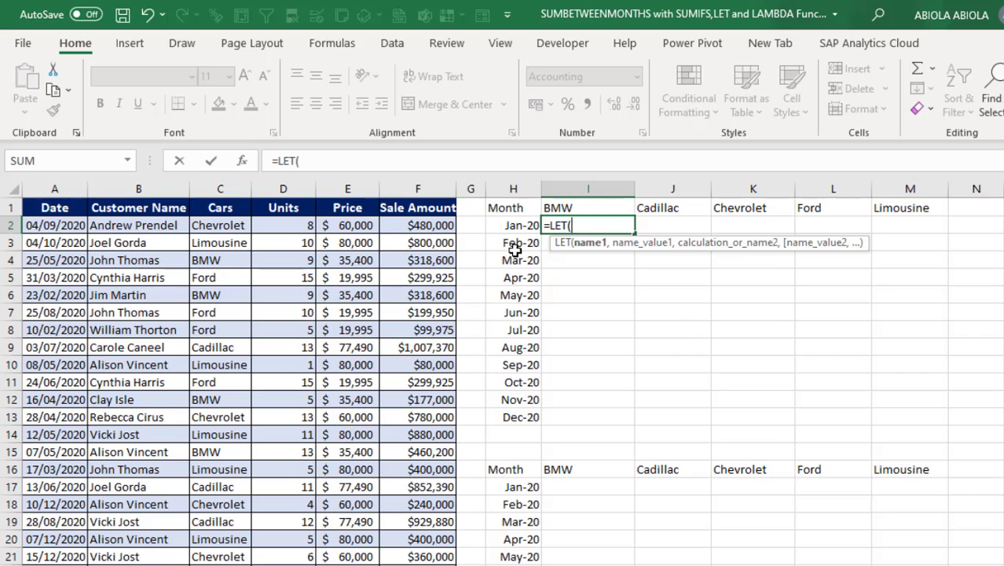
{"action": "type", "text": "Startof"}
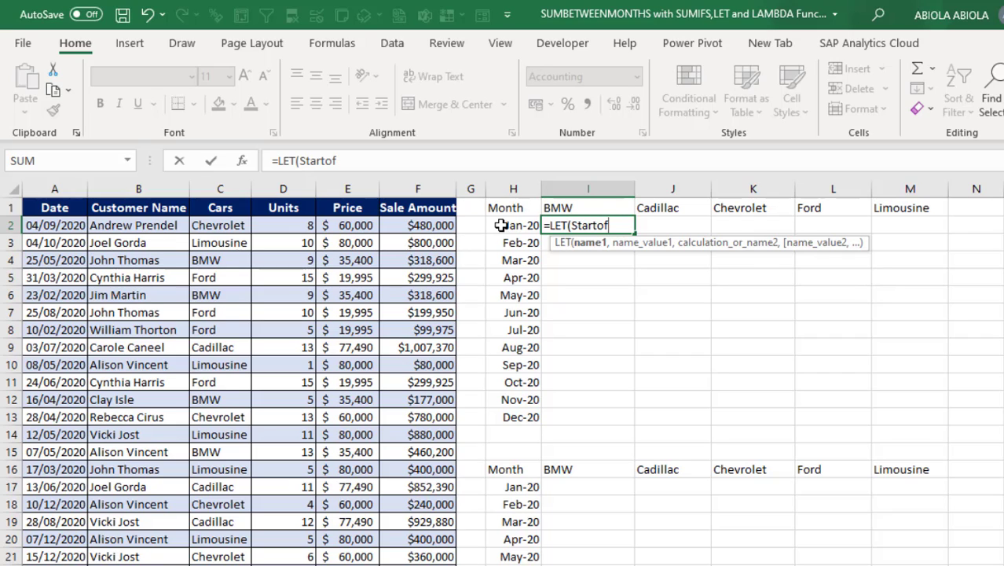
{"action": "type", "text": "Month,"}
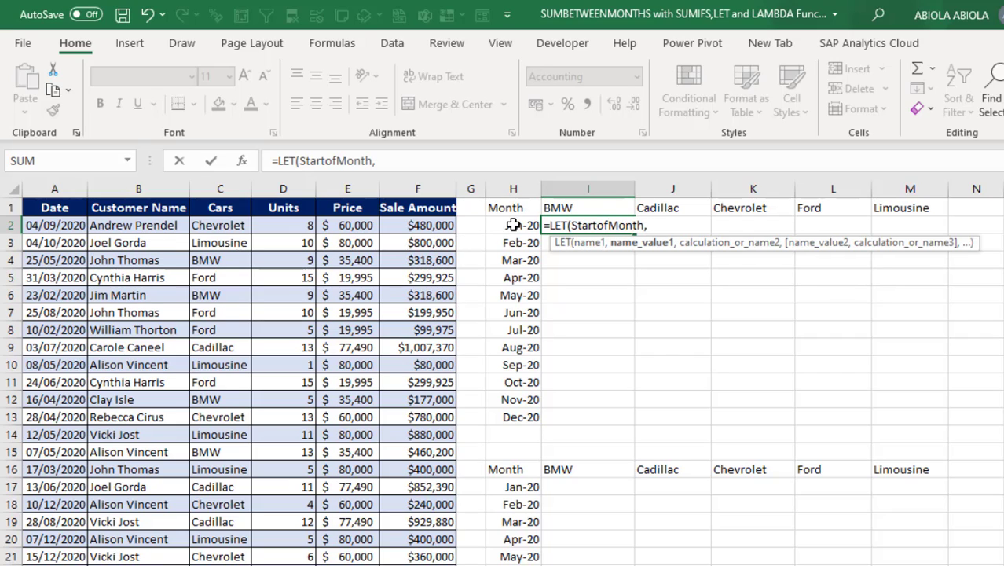
{"action": "left_click", "coordinate": [523, 226]}
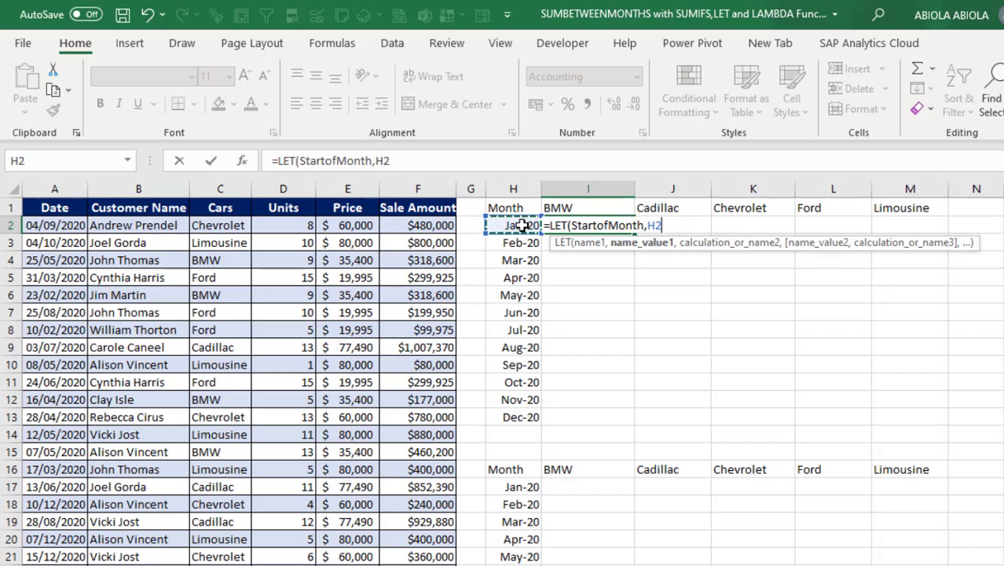
{"action": "key", "text": "F4"}
{"action": "key", "text": "F4"}
{"action": "key", "text": "F4"}
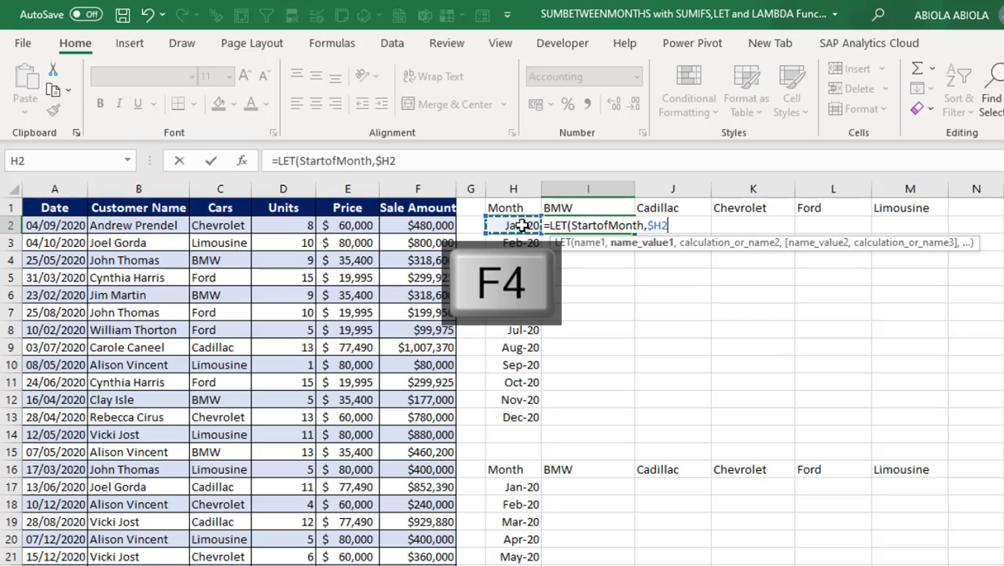
Add EndofMonth as EOMONTH($H2,0) to the LET, followed by the name UniqueCars.
{"action": "type", "text": ","}
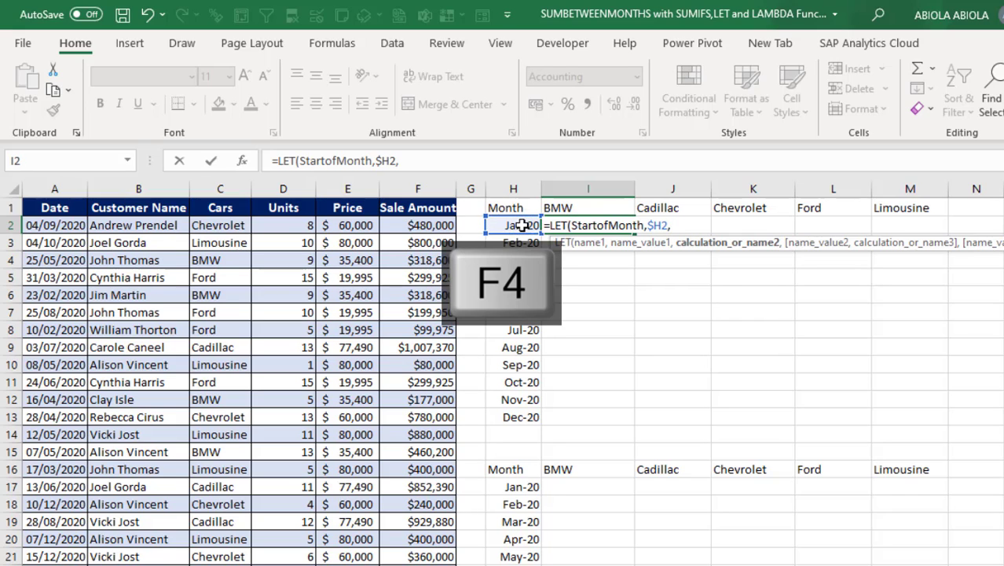
{"action": "type", "text": "Endof"}
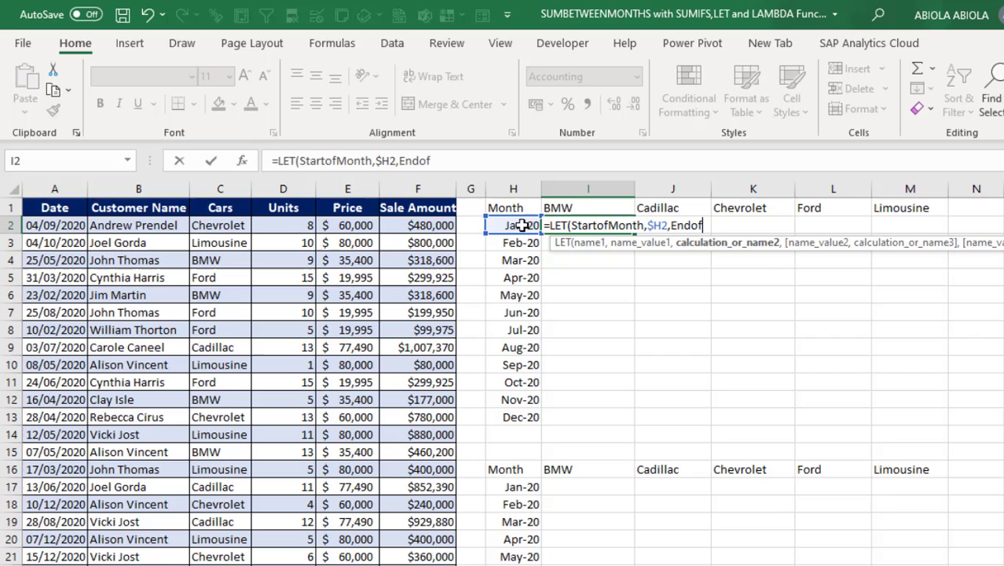
{"action": "type", "text": "Month,"}
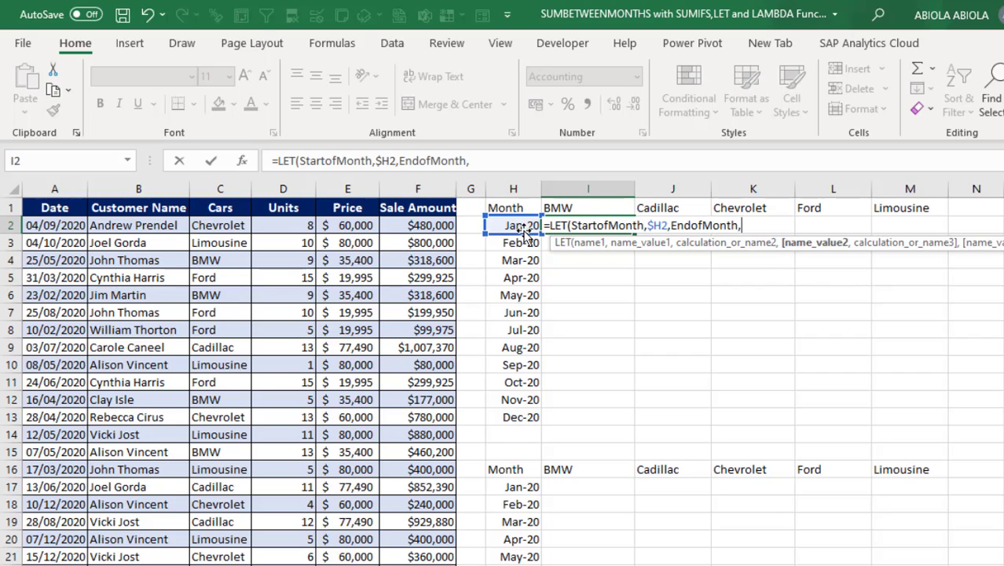
{"action": "type", "text": "eomo"}
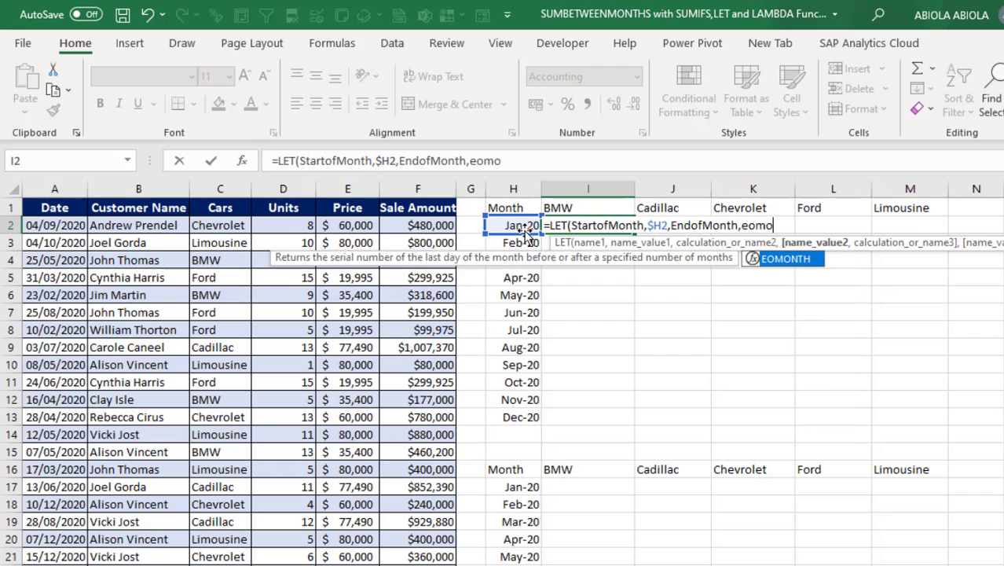
{"action": "key", "text": "Tab"}
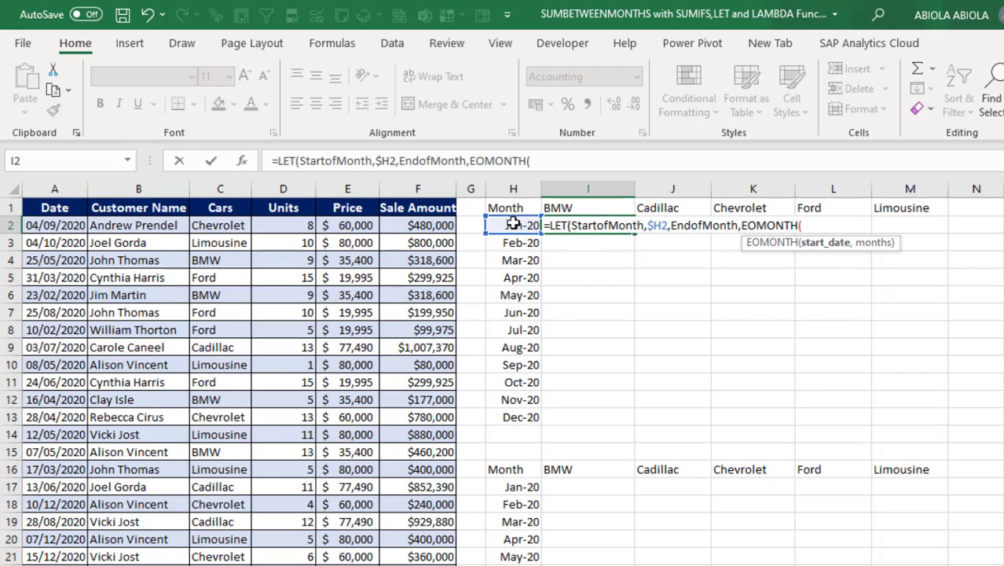
{"action": "left_click", "coordinate": [514, 224]}
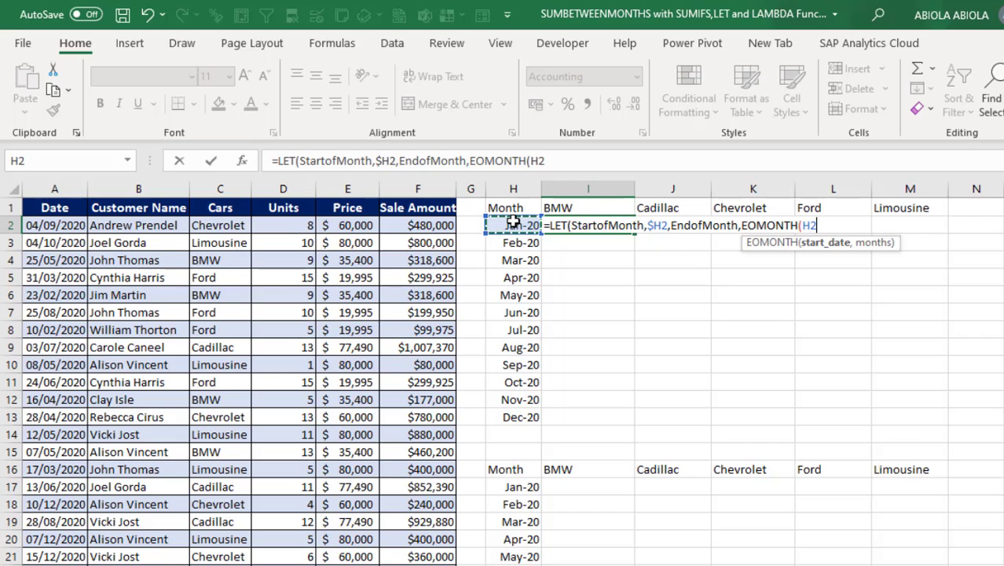
{"action": "key", "text": "F4"}
{"action": "key", "text": "F4"}
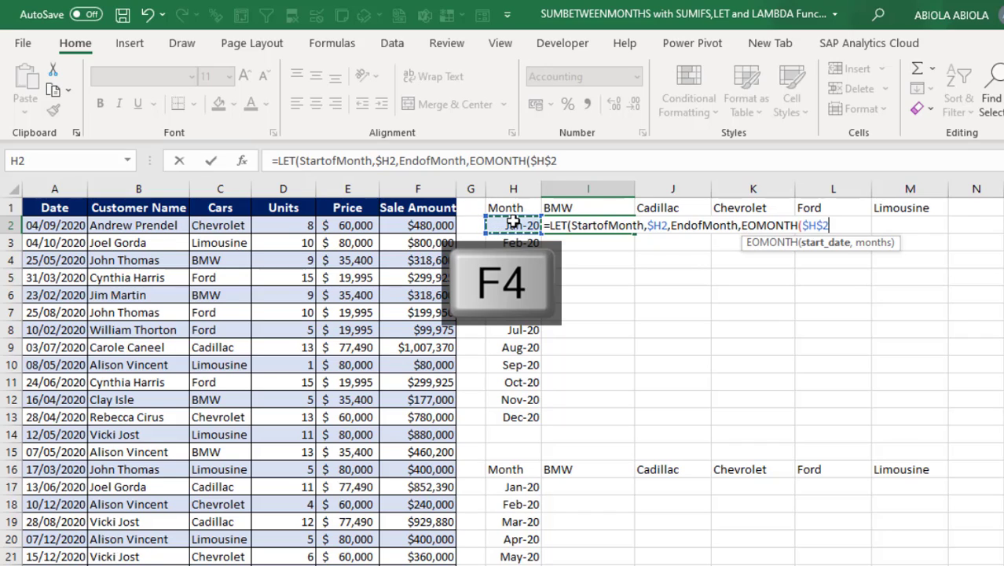
{"action": "key", "text": "F4"}
{"action": "type", "text": ","}
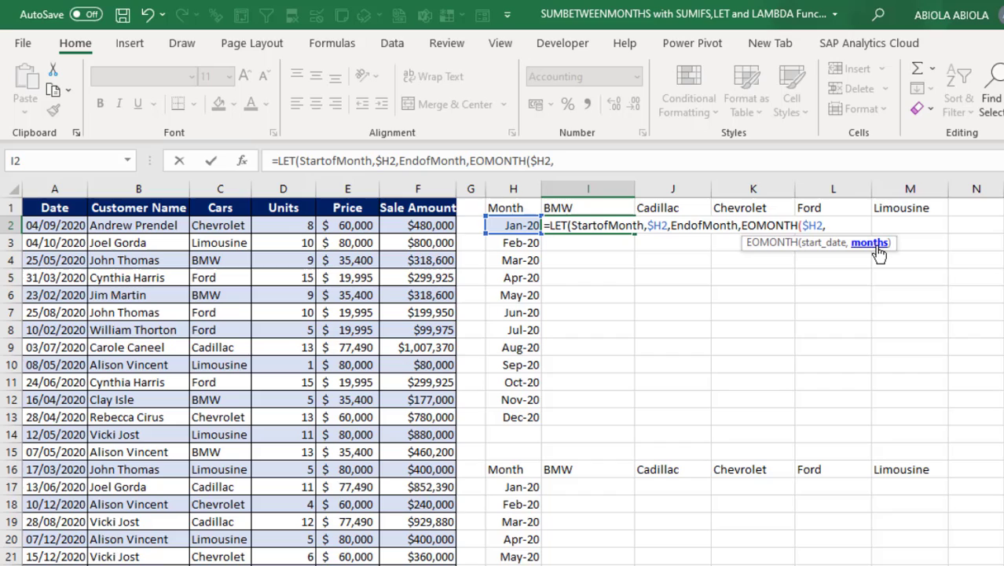
{"action": "type", "text": "0),"}
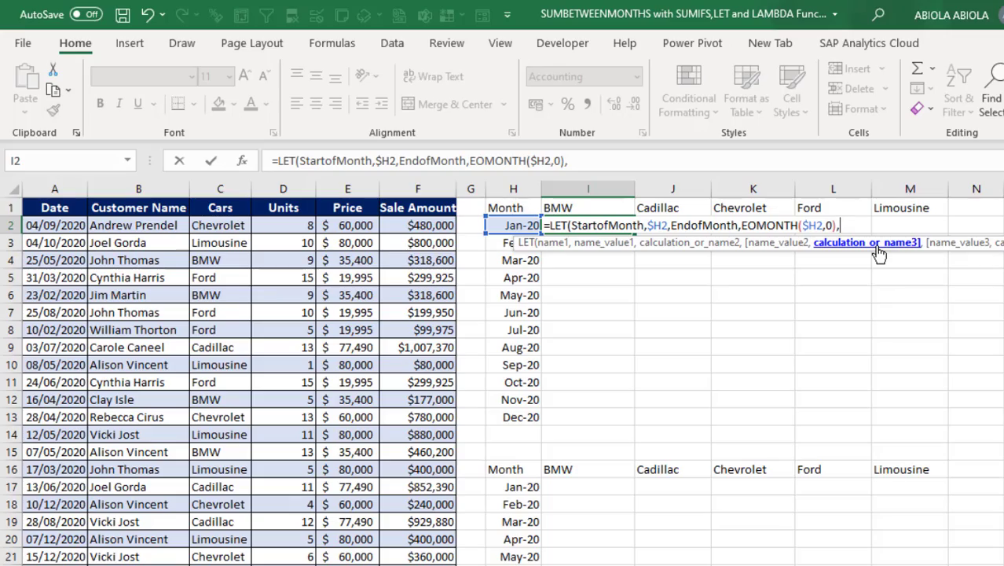
{"action": "type", "text": "Unique"}
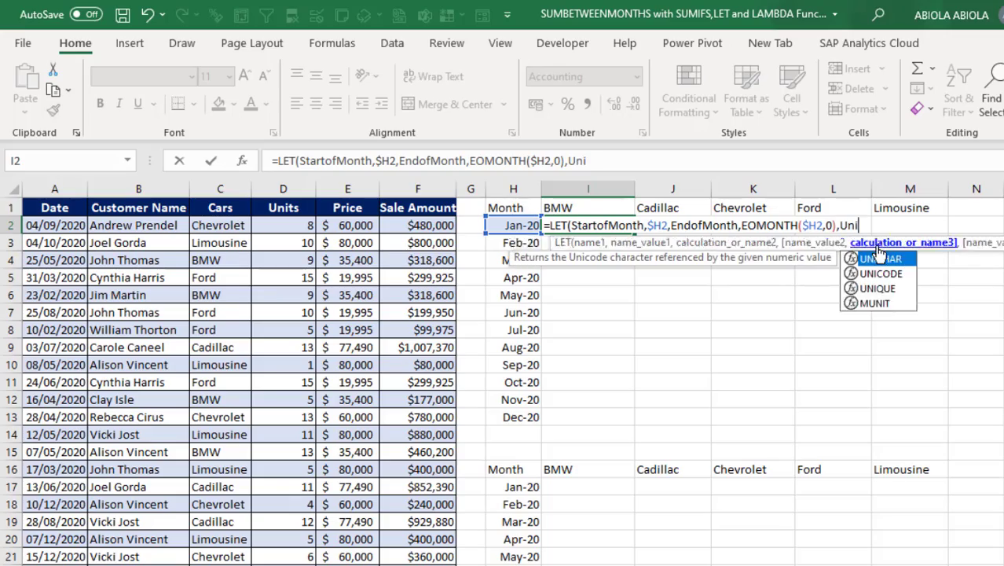
{"action": "type", "text": "Car"}
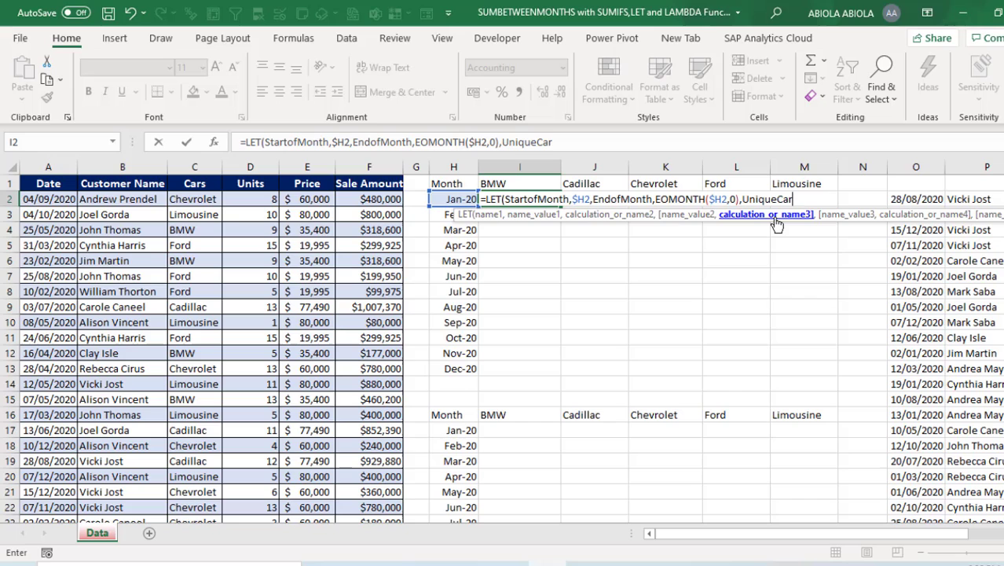
{"action": "type", "text": "s,"}
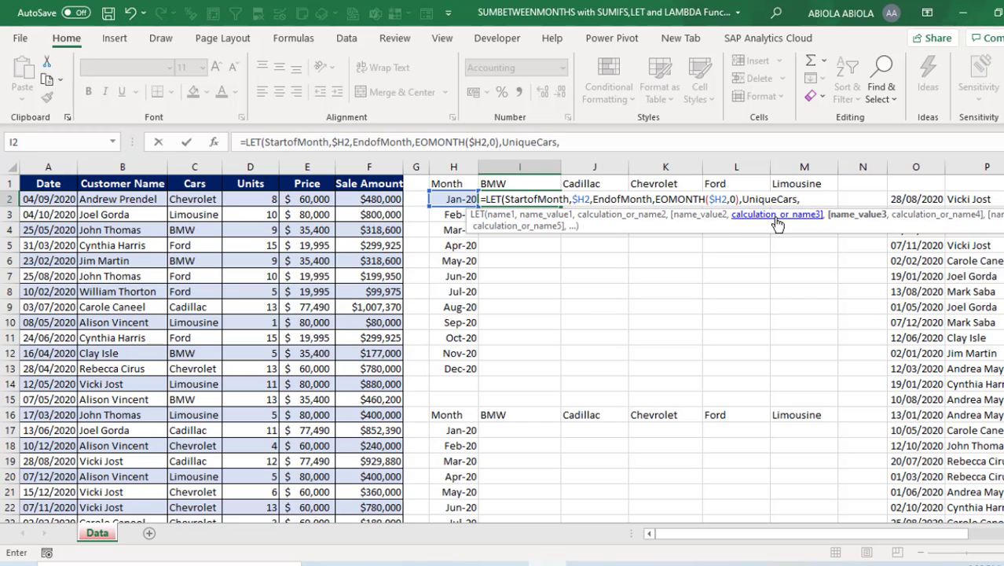
Define UniqueCars as I$1, then name CarsColumn and begin a SUMIFS.
{"action": "left_click", "coordinate": [536, 183]}
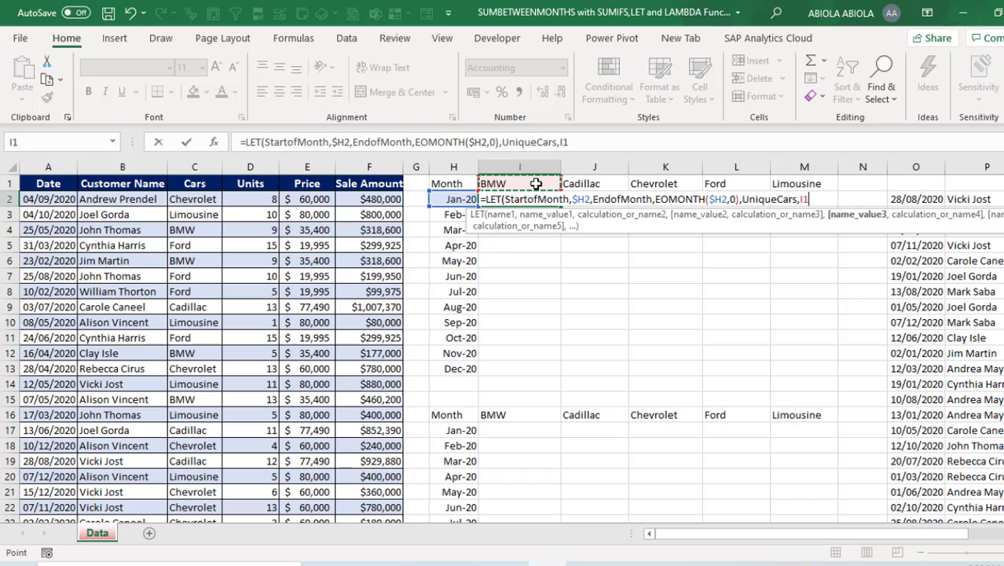
{"action": "key", "text": "F4"}
{"action": "key", "text": "F4"}
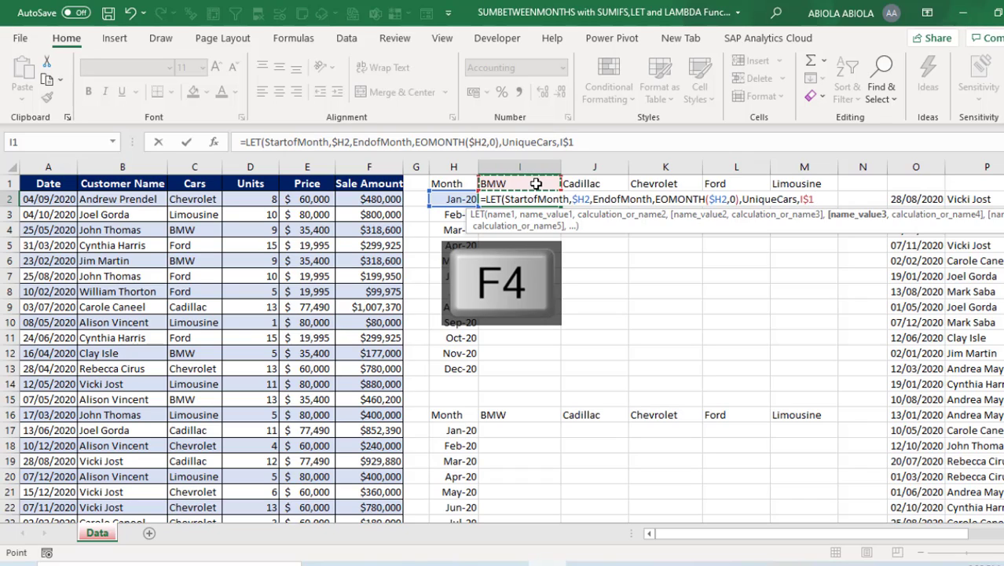
{"action": "type", "text": ","}
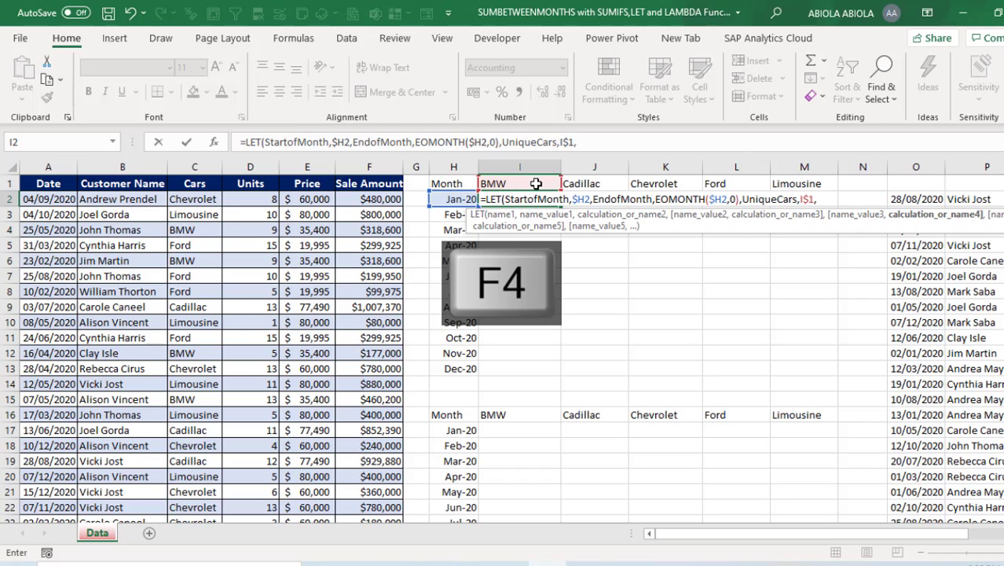
{"action": "type", "text": "Cars"}
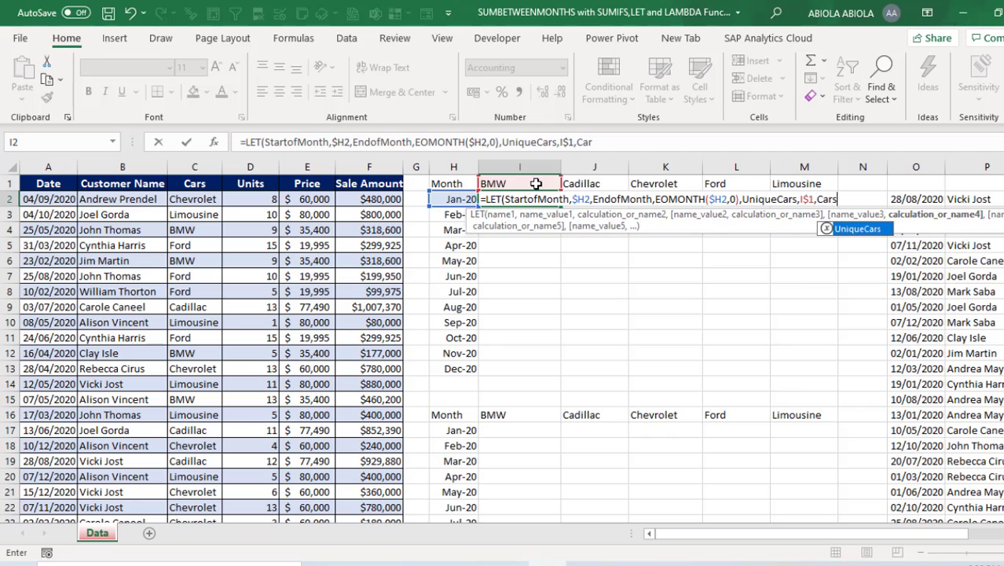
{"action": "type", "text": "Column"}
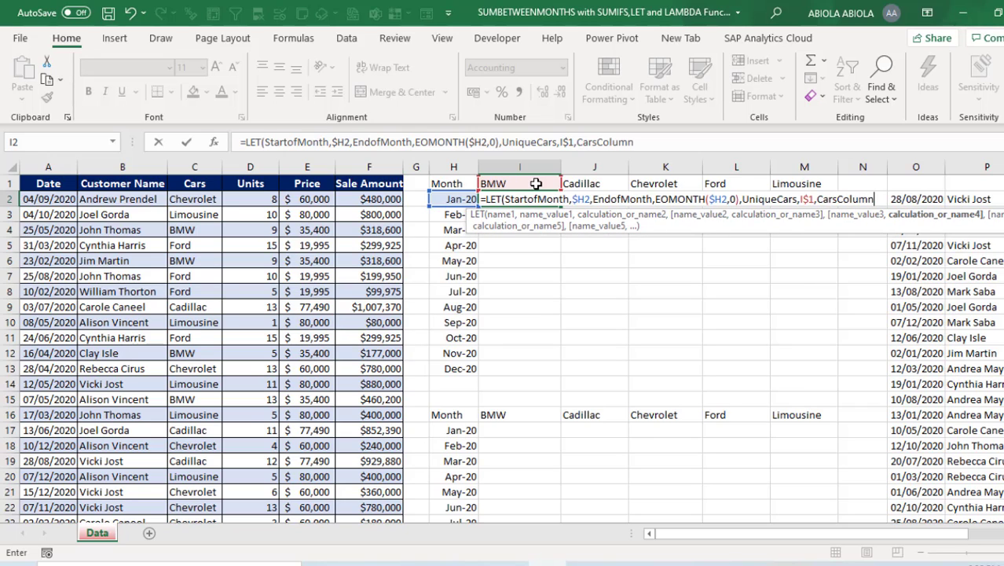
{"action": "type", "text": ","}
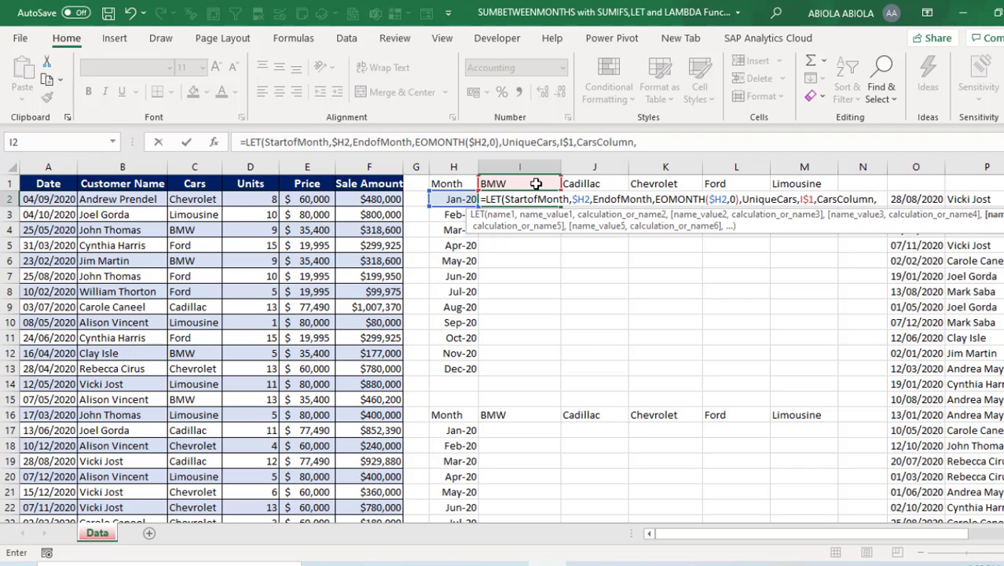
{"action": "type", "text": "sumif"}
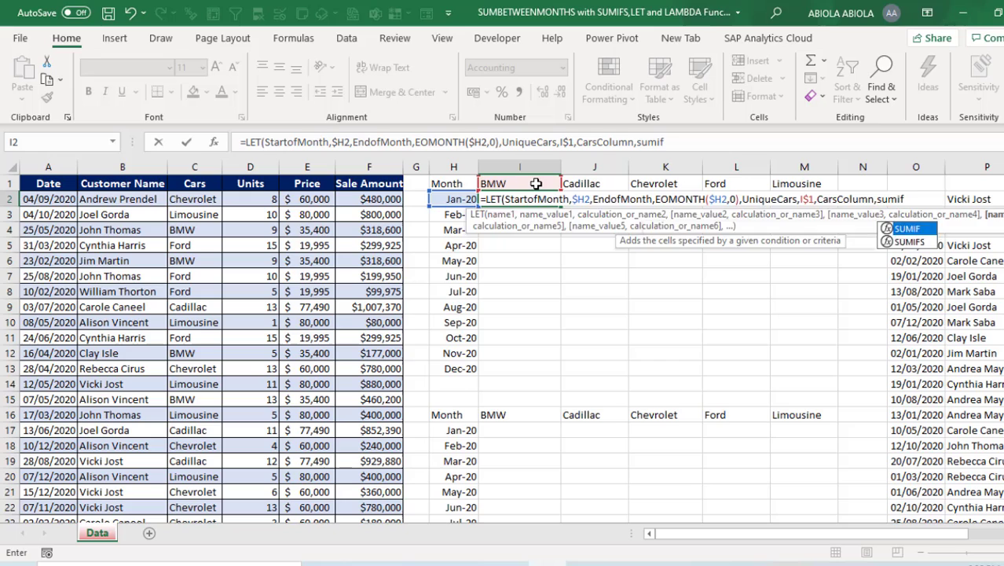
Make SUMIFS sum Sale Amount where Date is >= StartofMonth.
{"action": "key", "text": "Down"}
{"action": "key", "text": "Tab"}
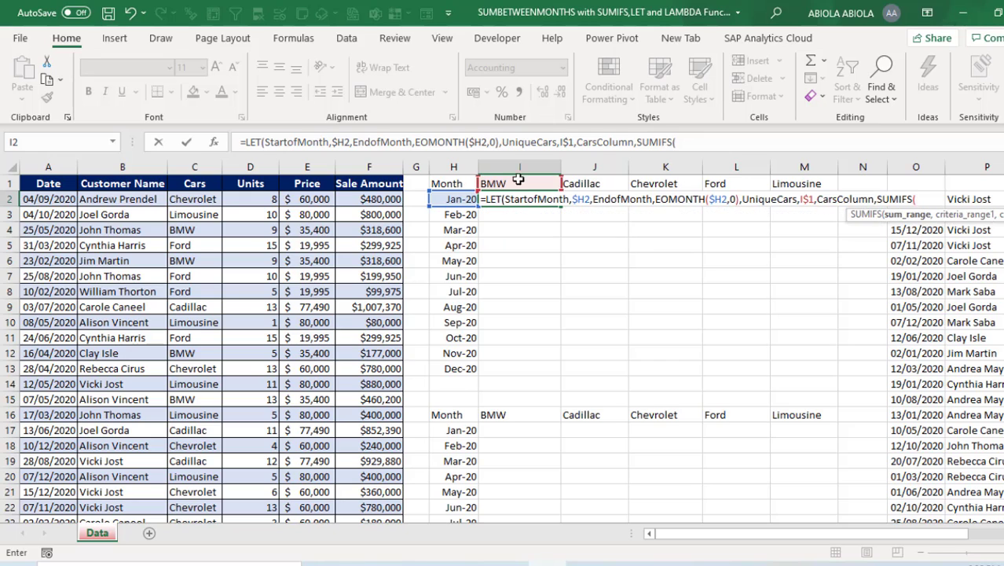
{"action": "left_click", "coordinate": [364, 173]}
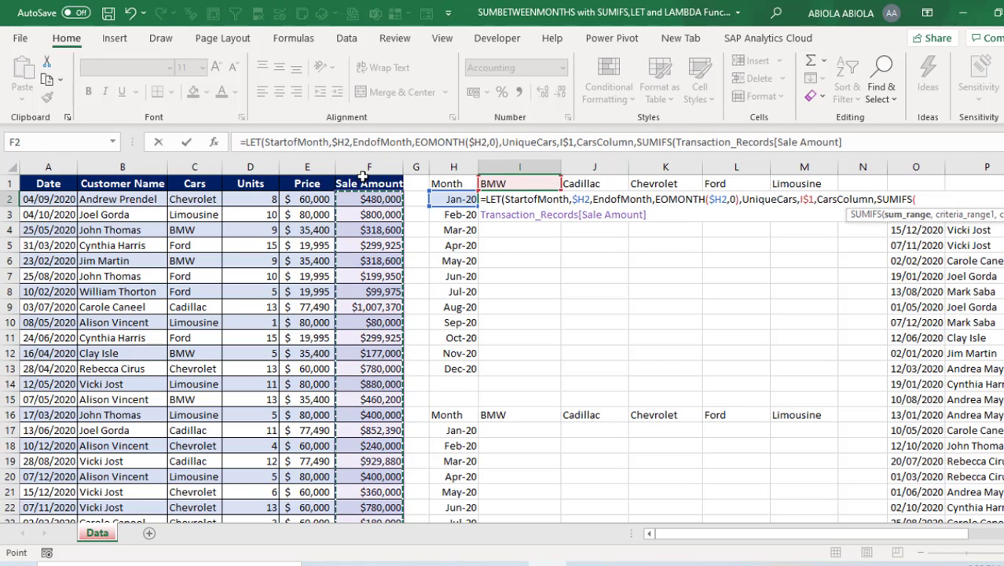
{"action": "type", "text": ","}
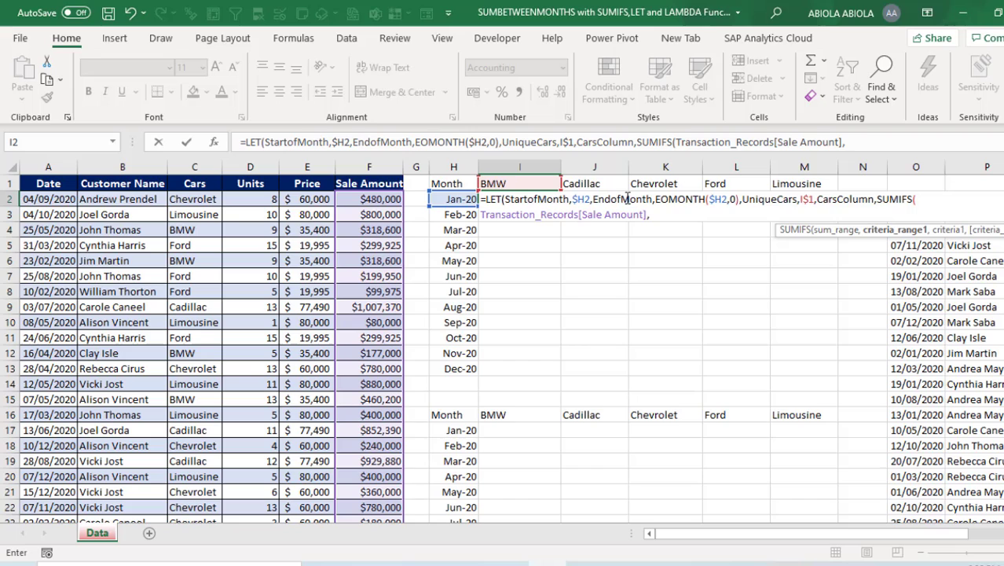
{"action": "left_click", "coordinate": [37, 177]}
{"action": "type", "text": ","}
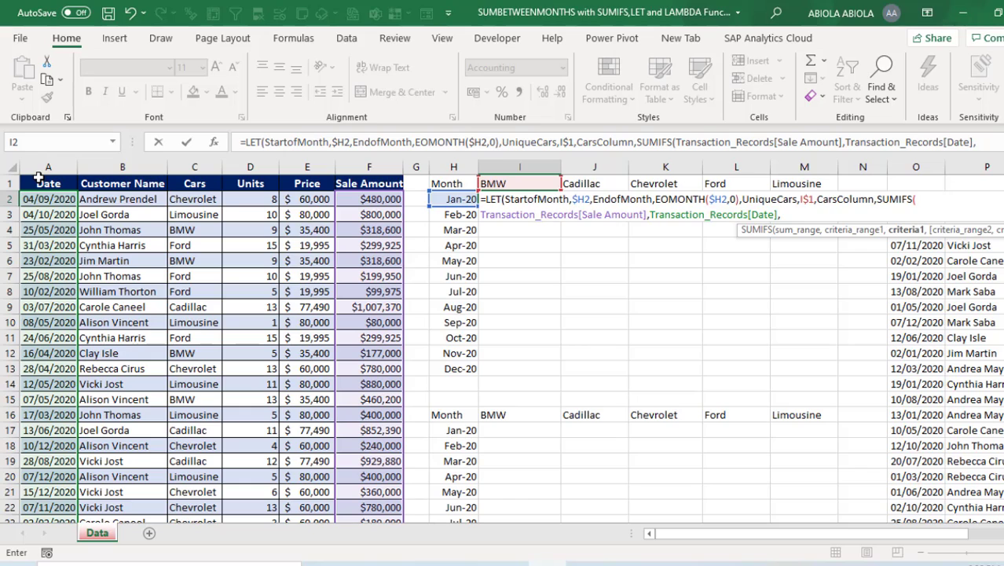
{"action": "type", "text": "\">=\"&"}
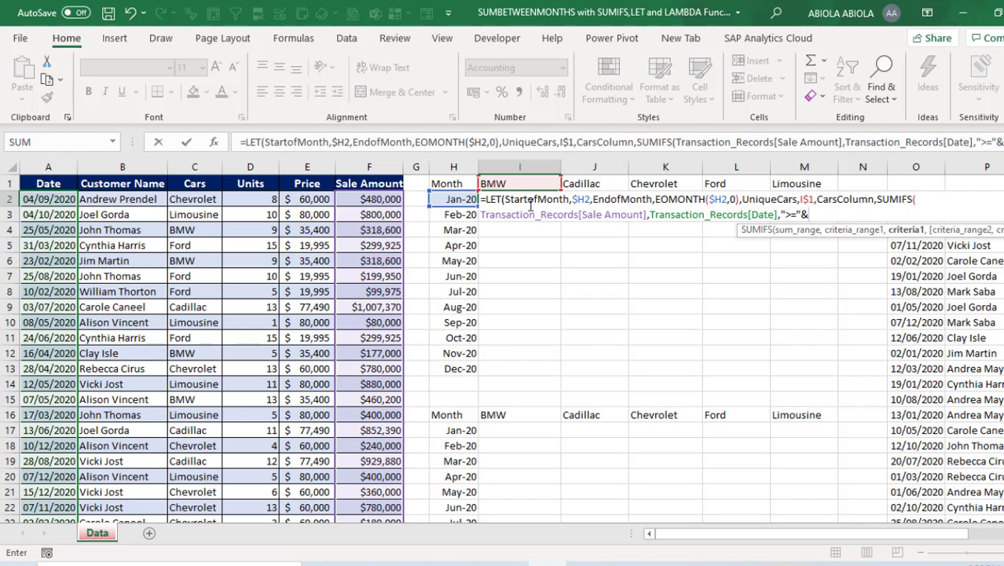
{"action": "type", "text": "sta"}
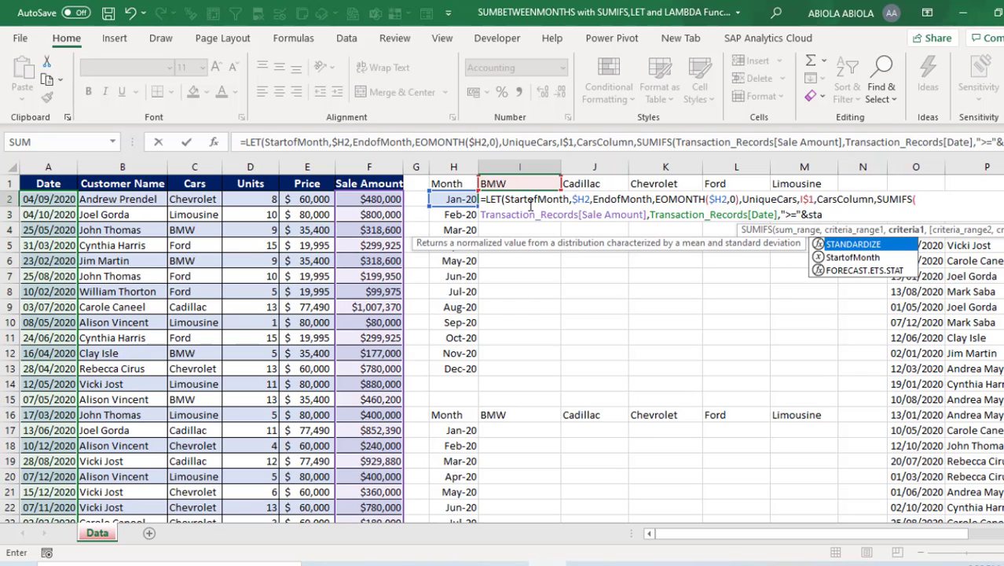
{"action": "key", "text": "Down"}
{"action": "key", "text": "Tab"}
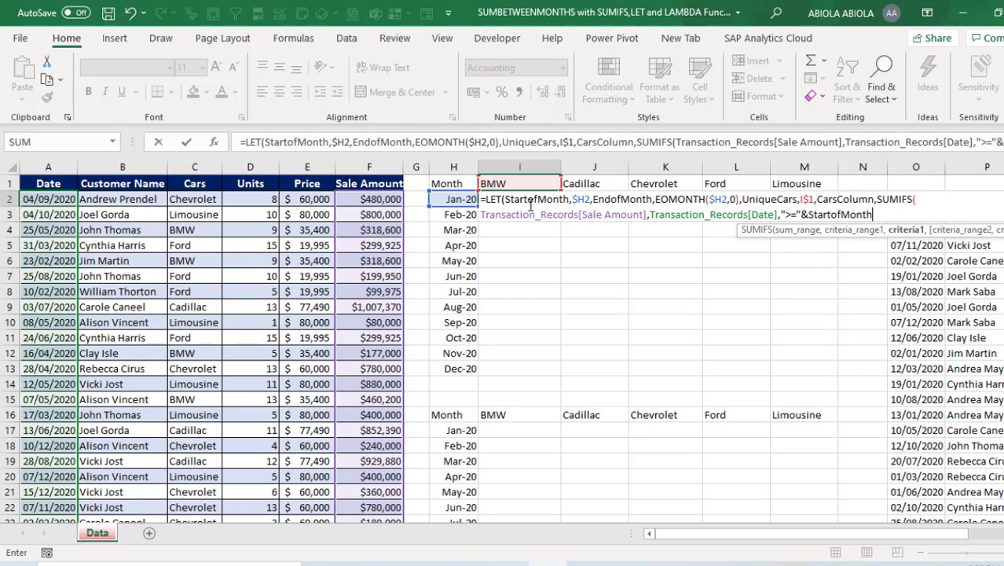
{"action": "type", "text": ","}
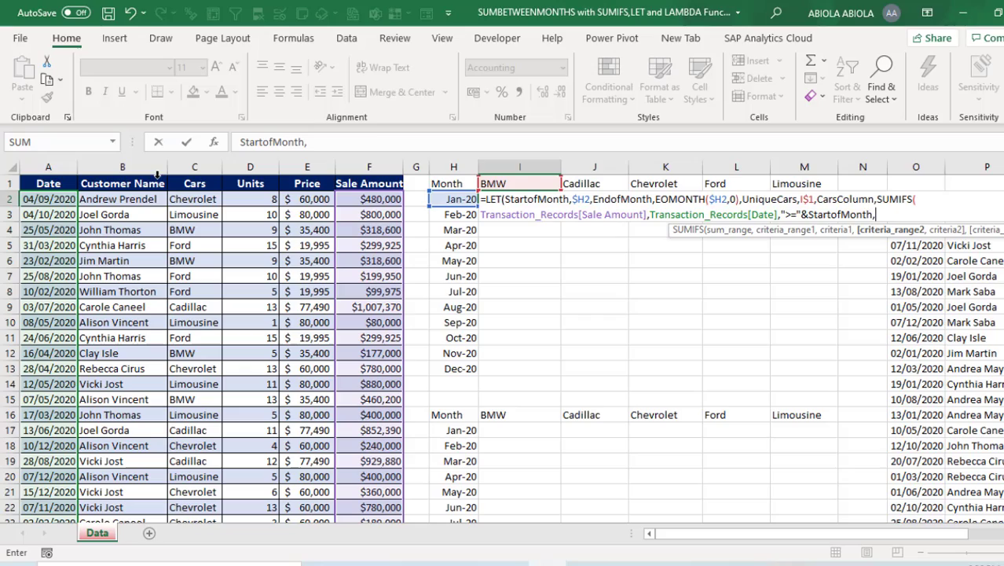
Add SUMIFS criteria Date <= EndofMonth and Cars matching UniqueCars, closing the SUMIFS.
{"action": "left_click", "coordinate": [40, 176]}
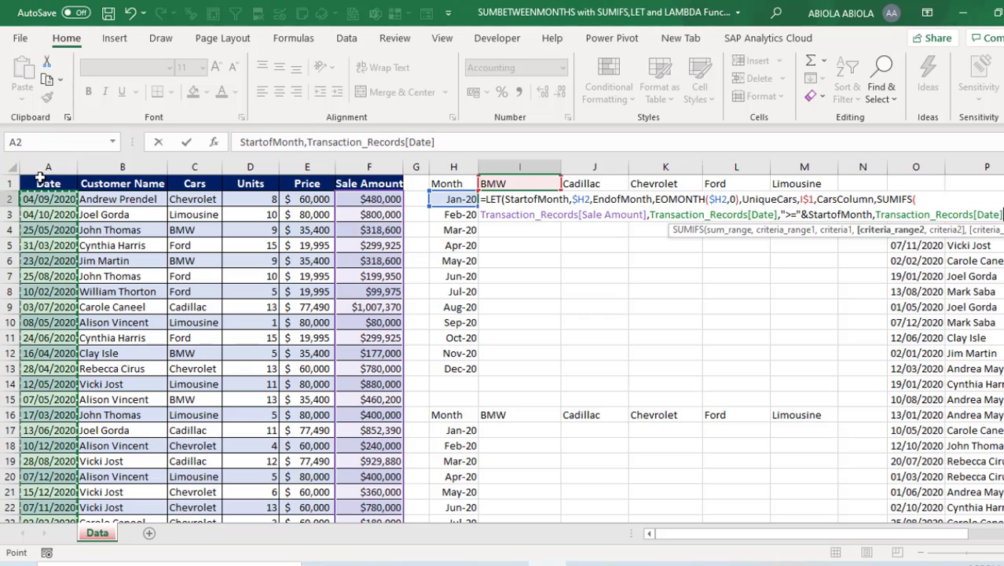
{"action": "type", "text": ",\""}
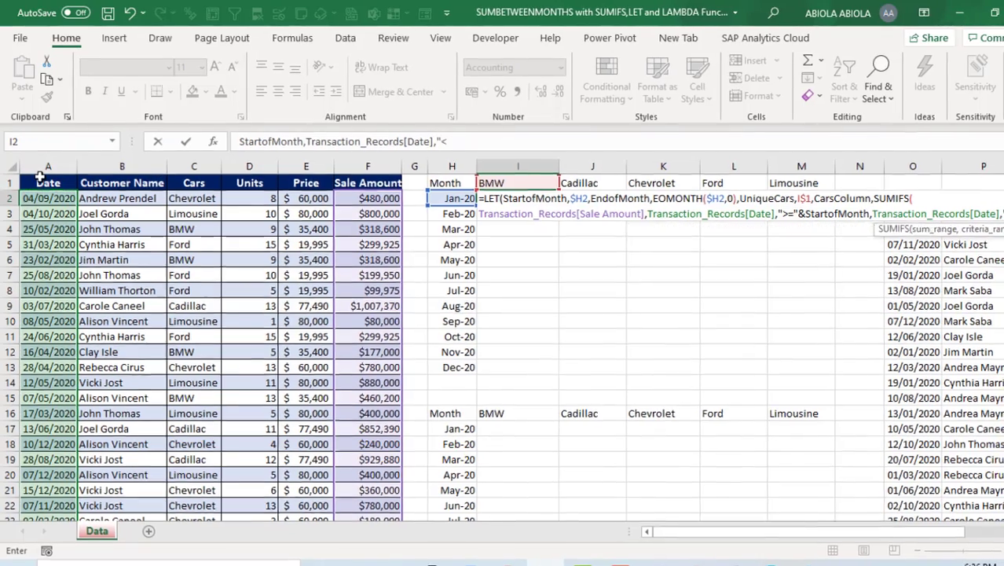
{"action": "type", "text": "<="}
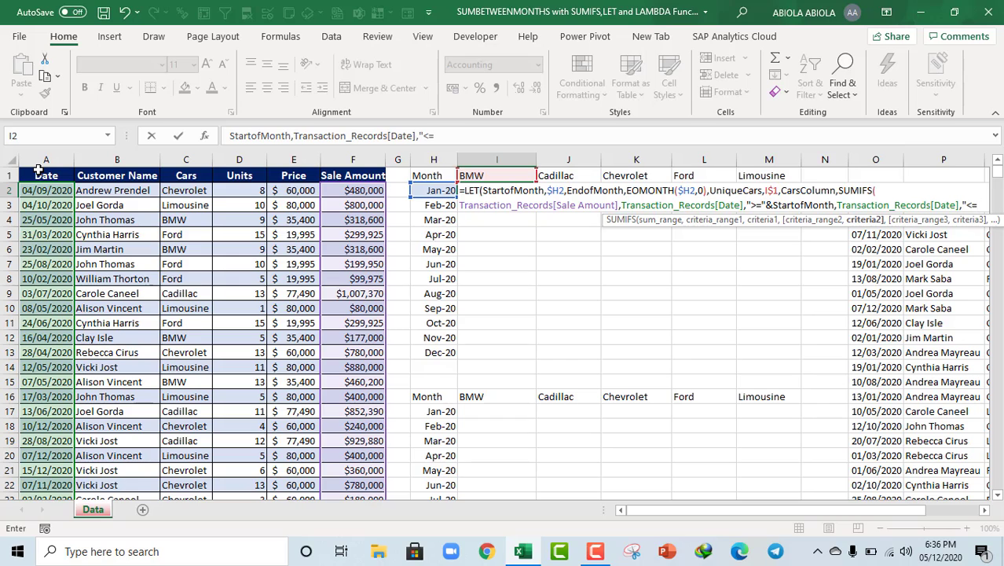
{"action": "type", "text": "\"&"}
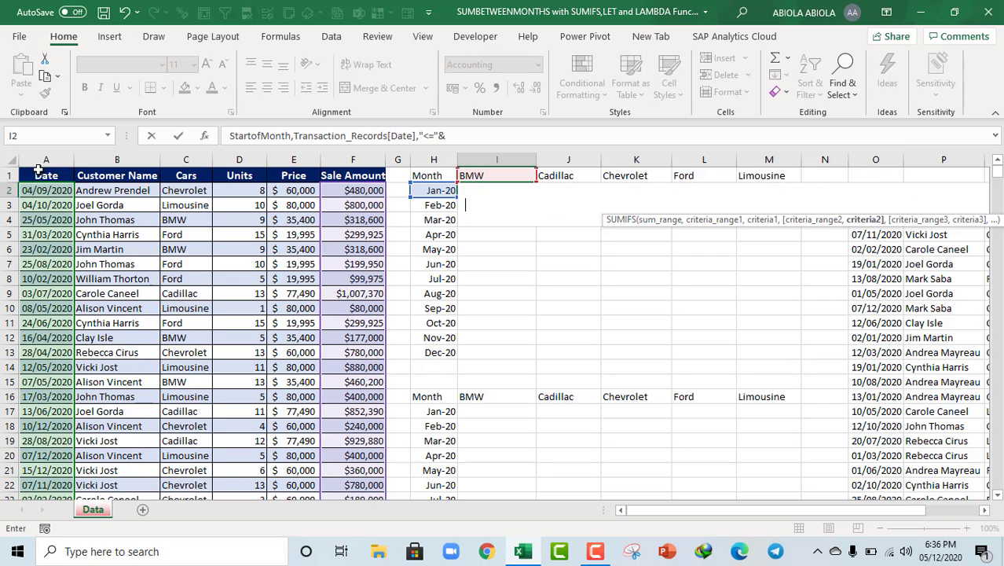
{"action": "type", "text": "end"}
{"action": "key", "text": "Tab"}
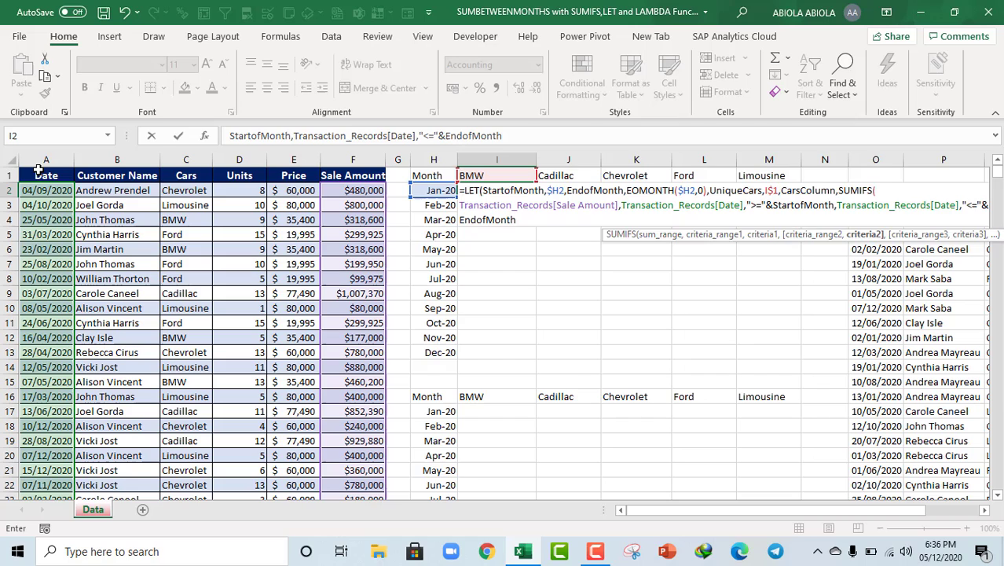
{"action": "type", "text": ","}
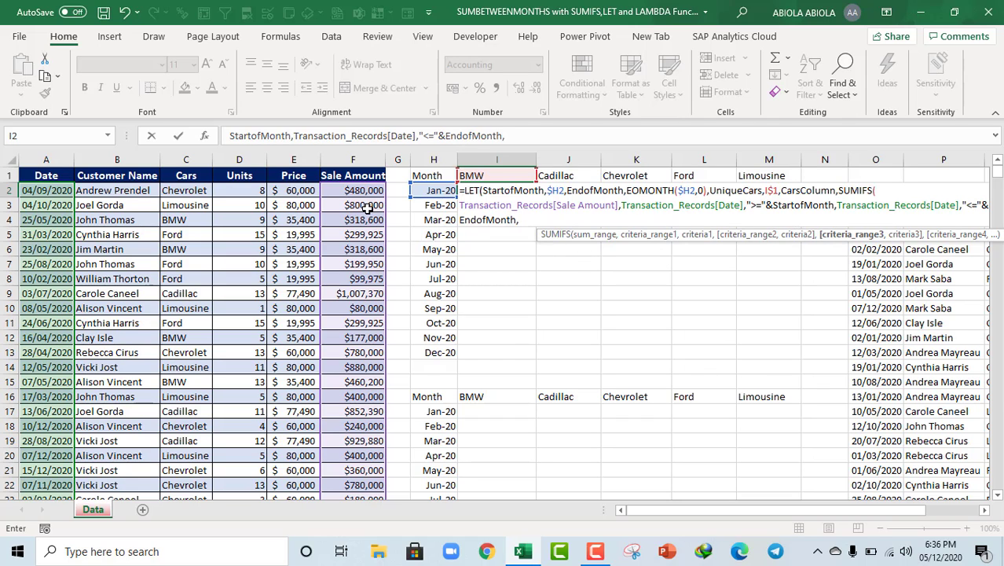
{"action": "left_click", "coordinate": [189, 165]}
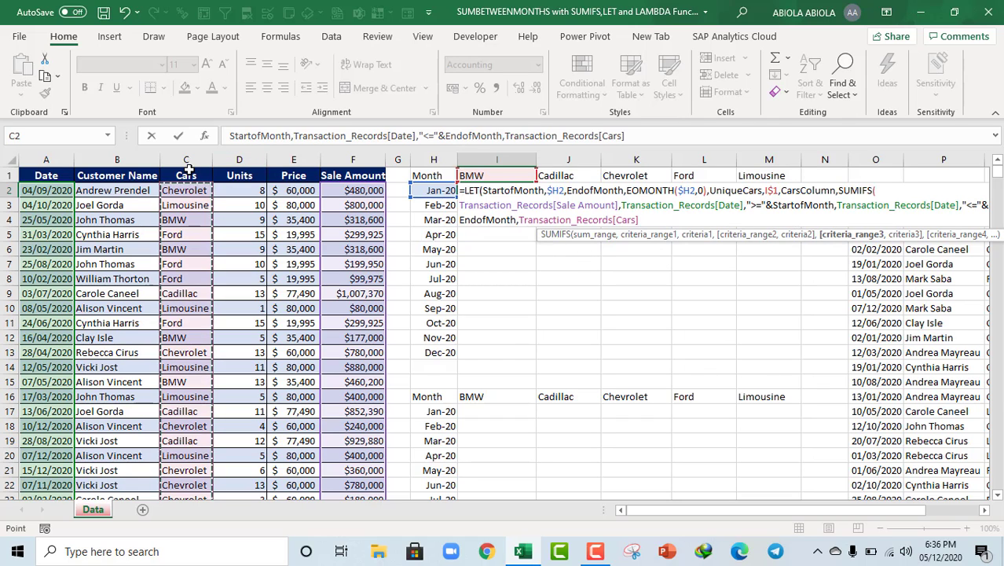
{"action": "type", "text": ","}
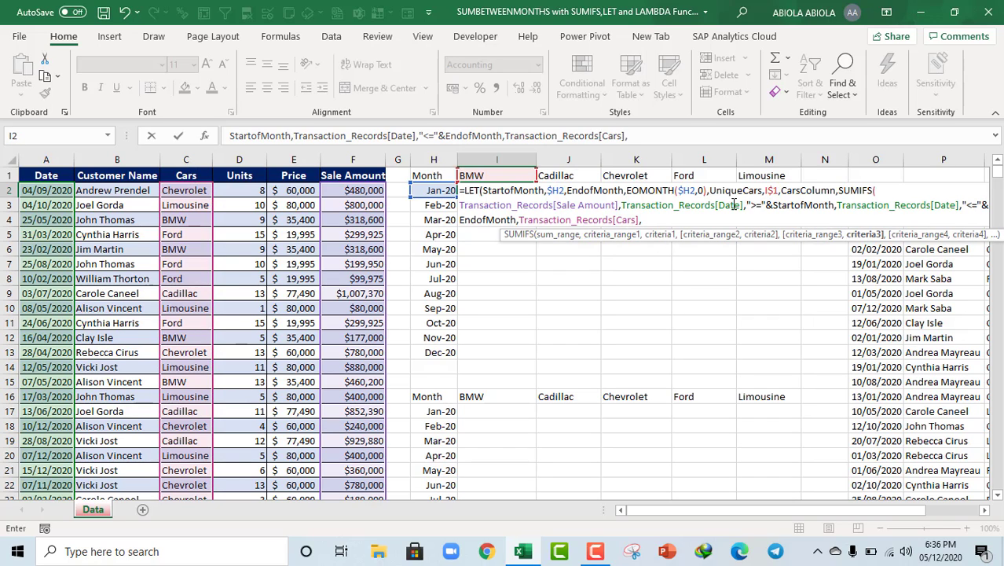
{"action": "type", "text": "uni"}
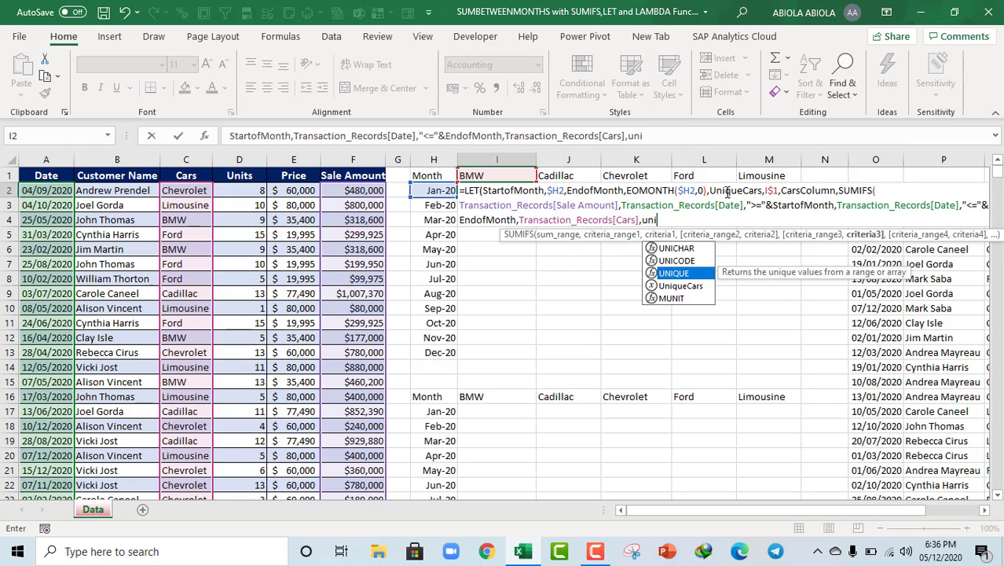
{"action": "key", "text": "Down"}
{"action": "key", "text": "Tab"}
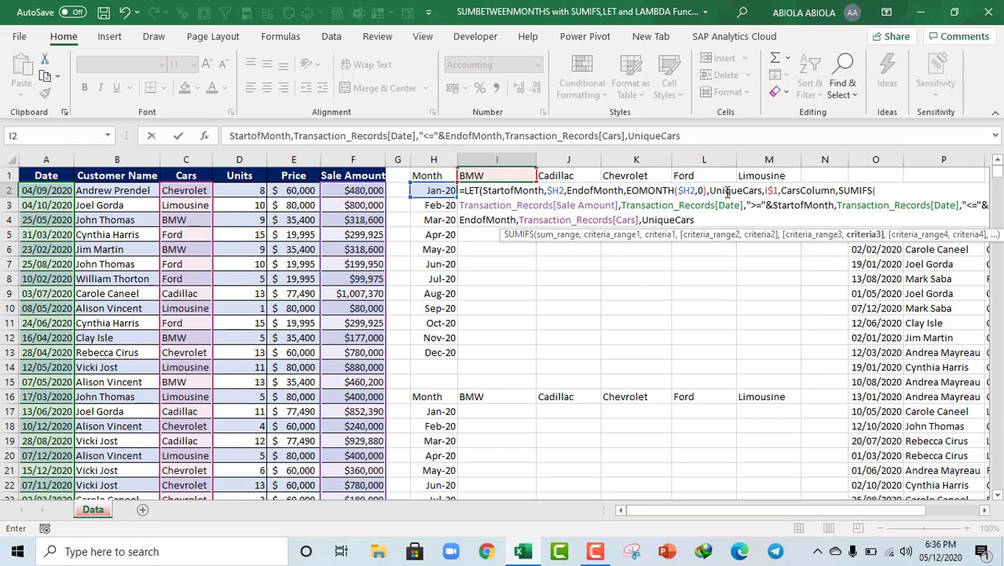
{"action": "type", "text": ")"}
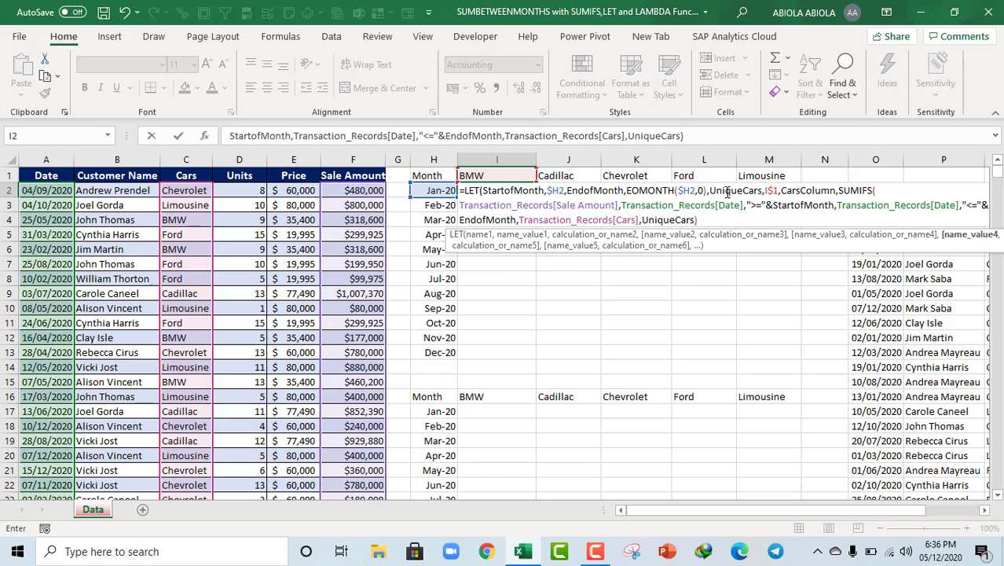
{"action": "type", "text": ","}
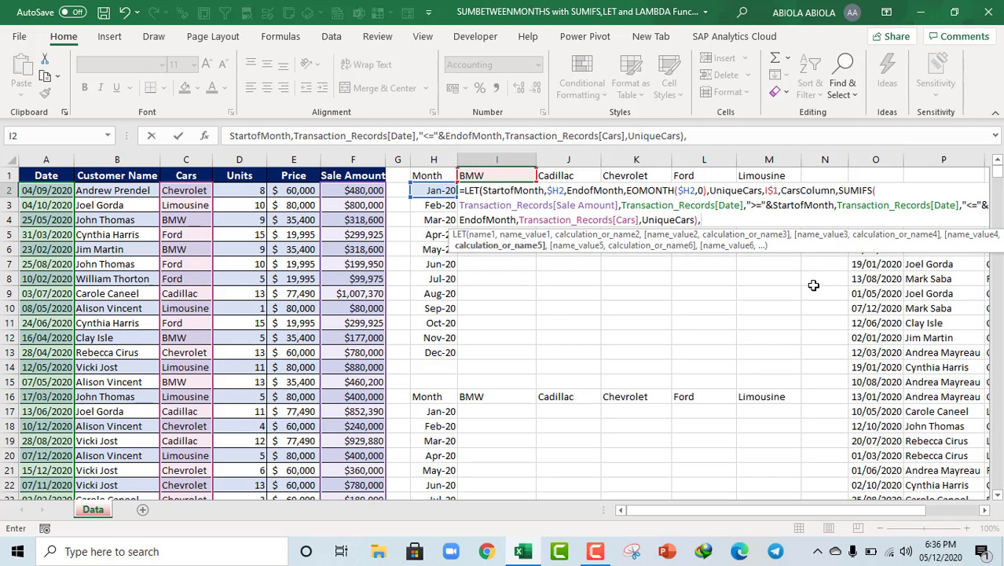
End the LET with SUM(CarsColumn) and commit I2, showing $16,885,800.
{"action": "type", "text": "sum"}
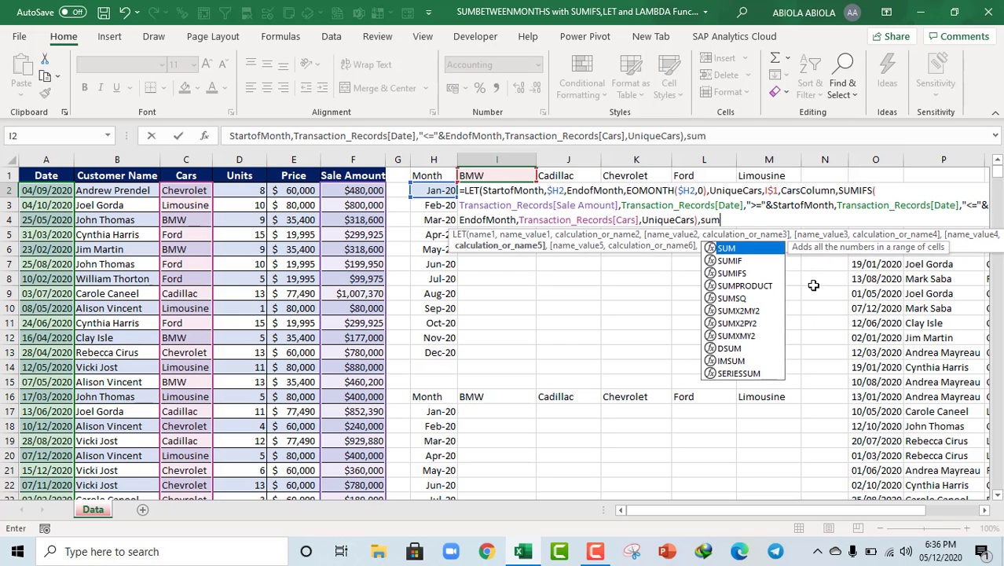
{"action": "key", "text": "Tab"}
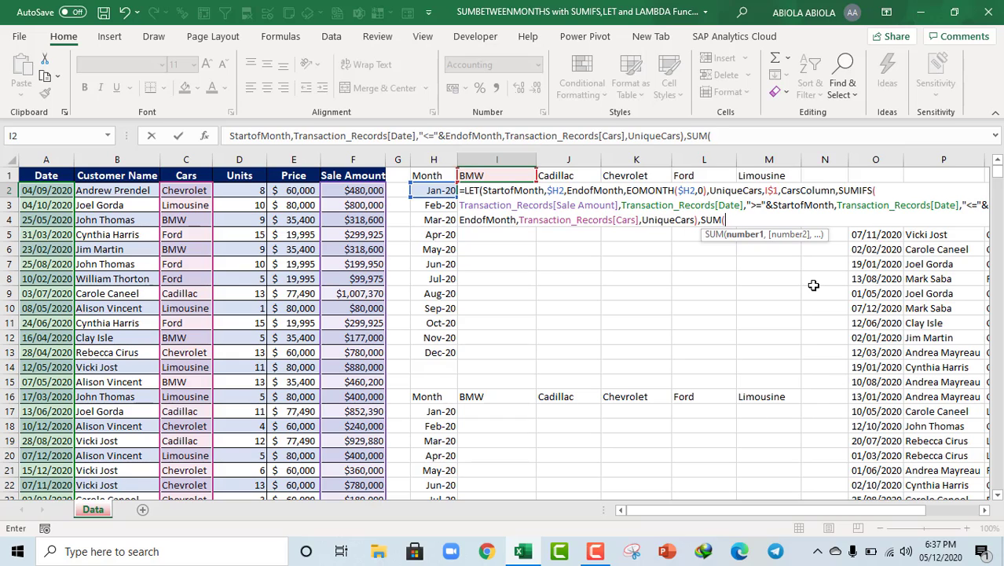
{"action": "type", "text": "car"}
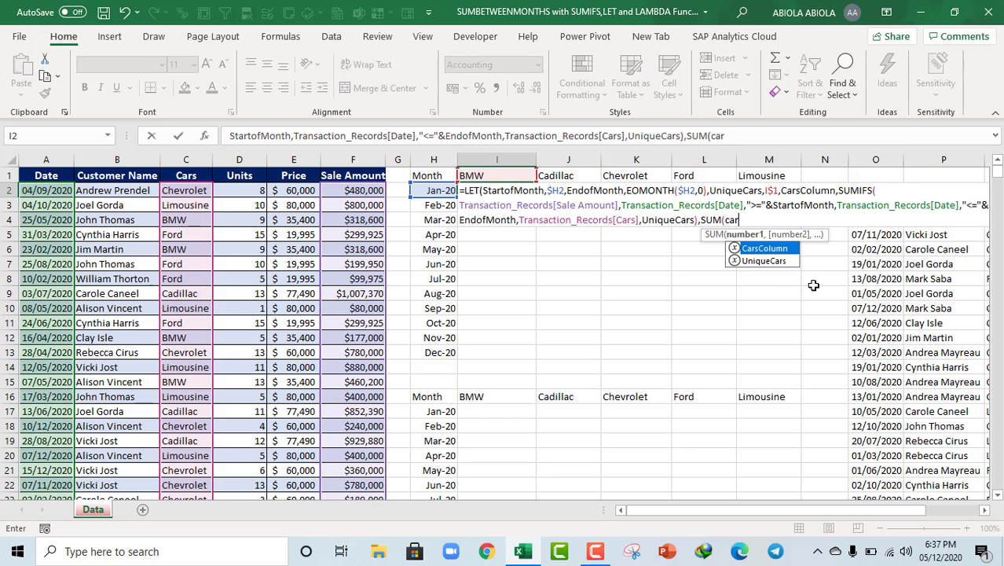
{"action": "key", "text": "Tab"}
{"action": "type", "text": ")"}
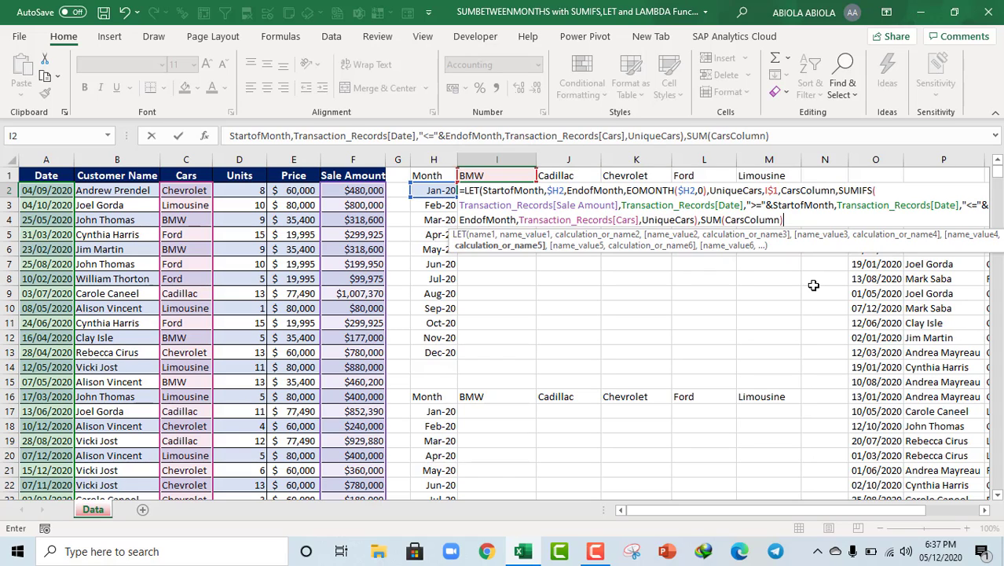
{"action": "type", "text": ")"}
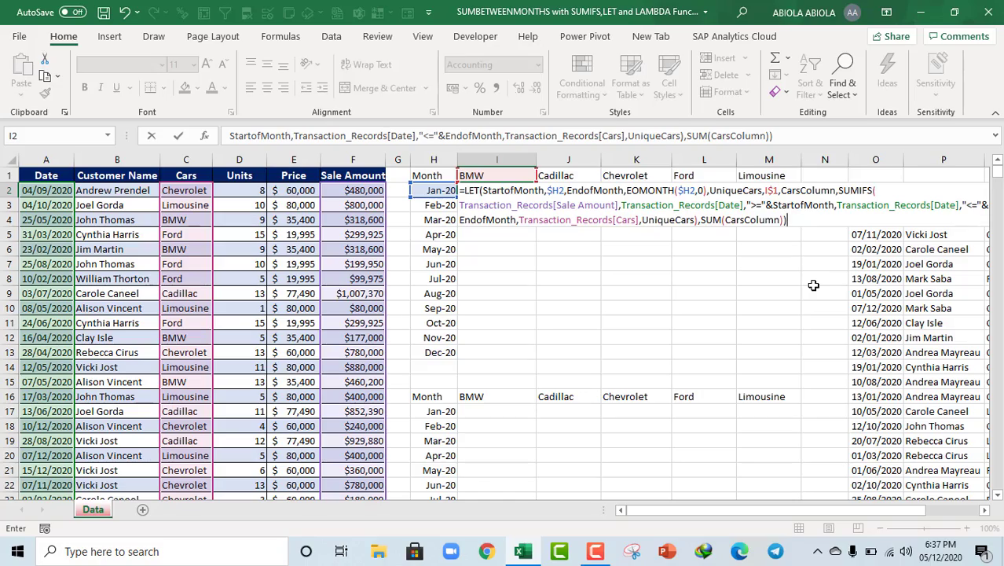
{"action": "key", "text": "ctrl+Return"}
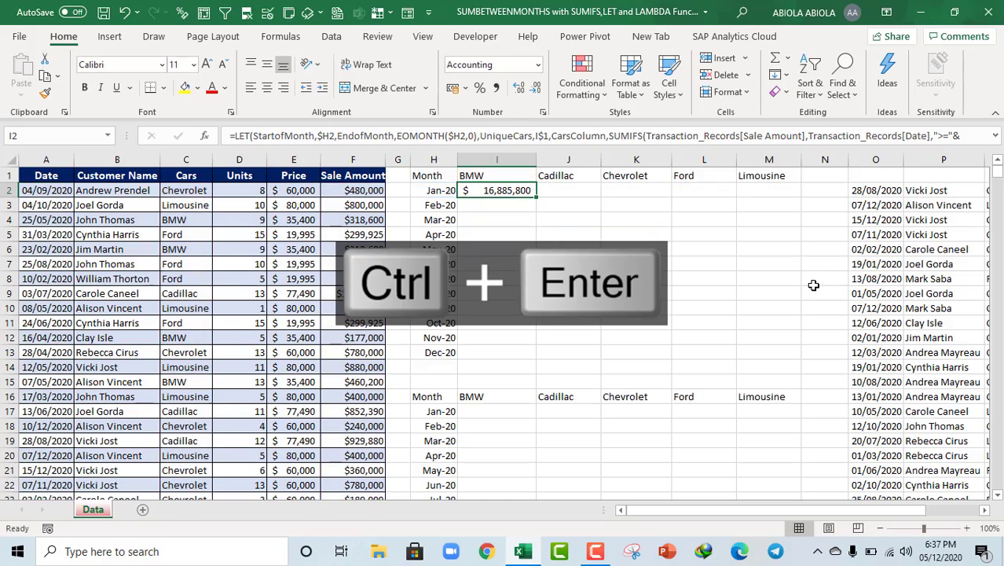
Copy the I2 formula and paste it across I2:M13 for all five brands.
{"action": "key", "text": "ctrl+c"}
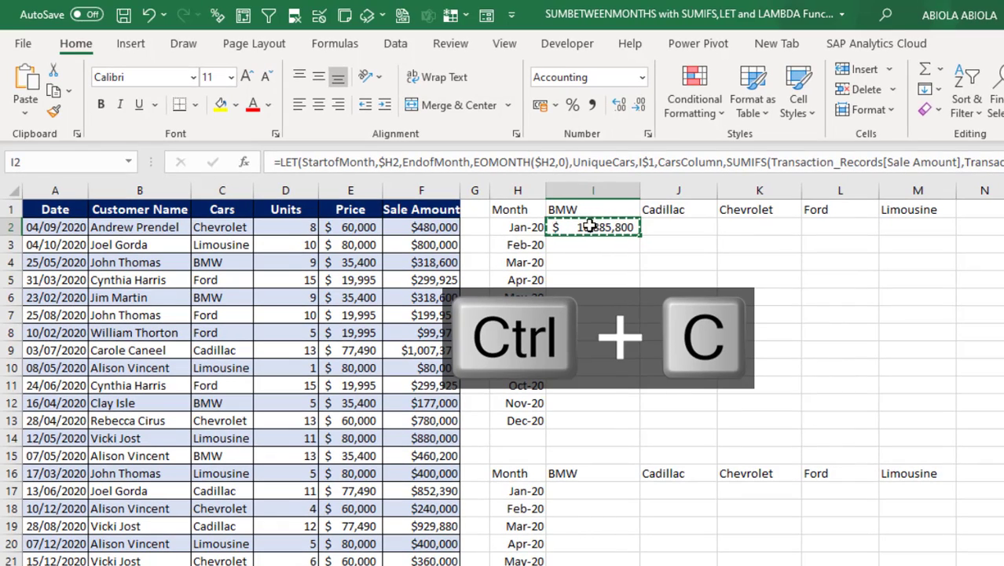
{"action": "left_click_drag", "start_coordinate": [493, 191], "coordinate": [719, 288]}
{"action": "left_click_drag", "start_coordinate": [859, 341], "coordinate": [931, 417]}
{"action": "key", "text": "ctrl+v"}
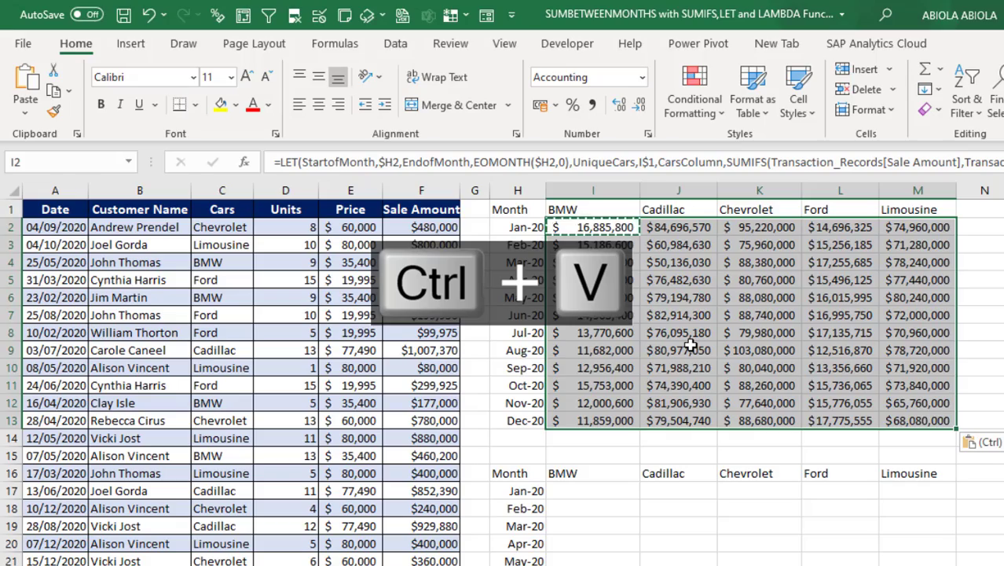
{"action": "key", "text": "Escape"}
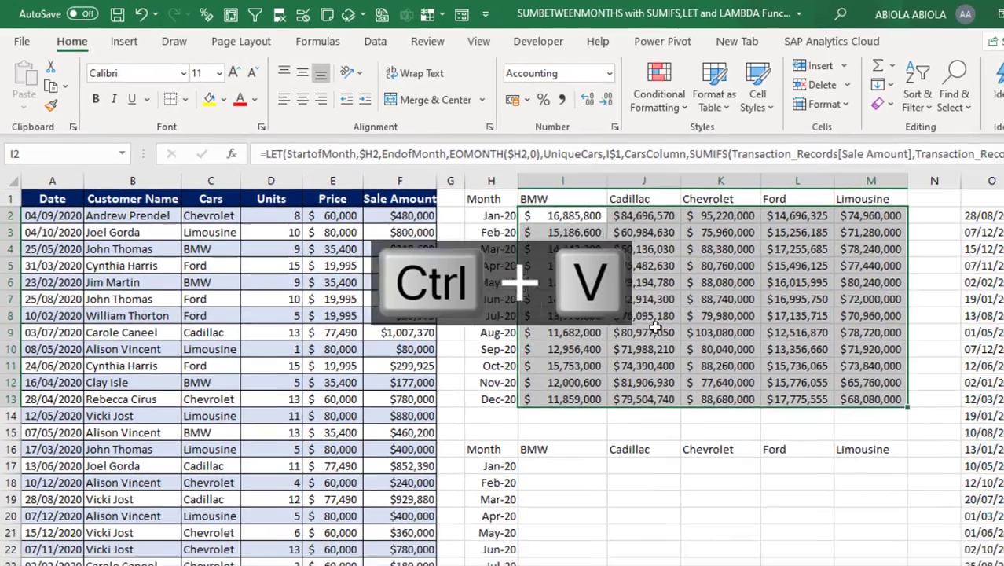
{"action": "left_click", "coordinate": [614, 490]}
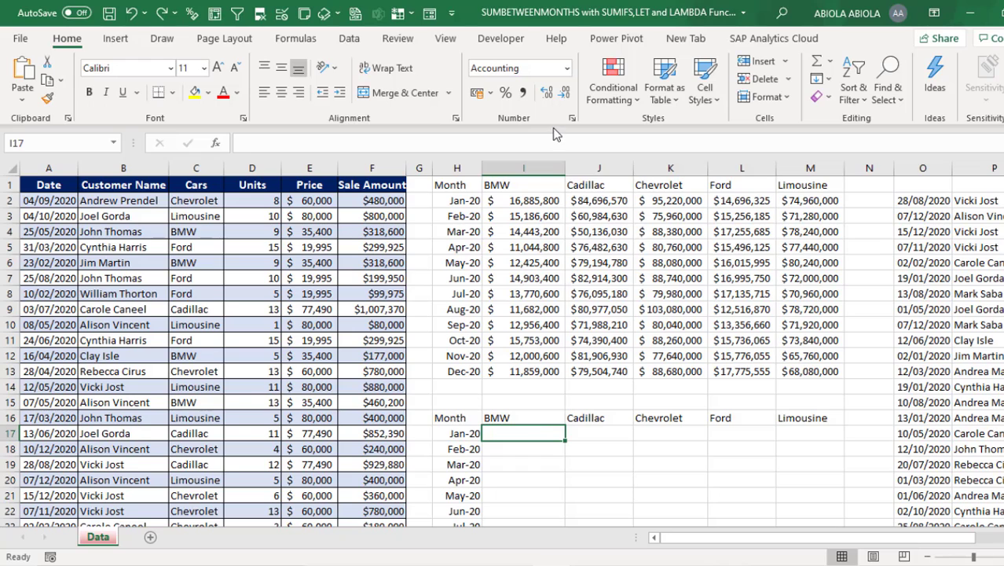
Copy the entire LET formula text from I2's formula bar without altering it, then select I17.
{"action": "left_click", "coordinate": [538, 198]}
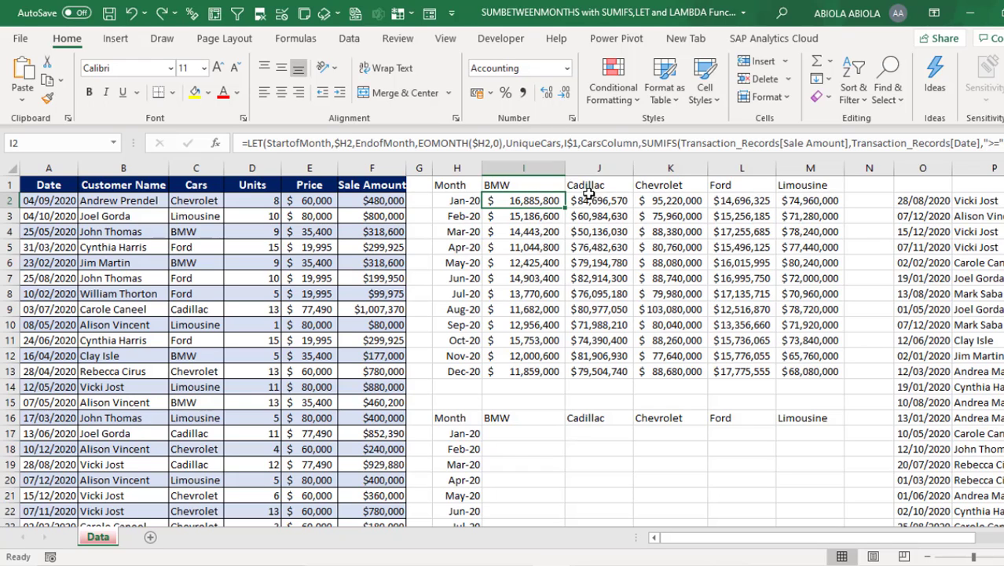
{"action": "left_click", "coordinate": [542, 143]}
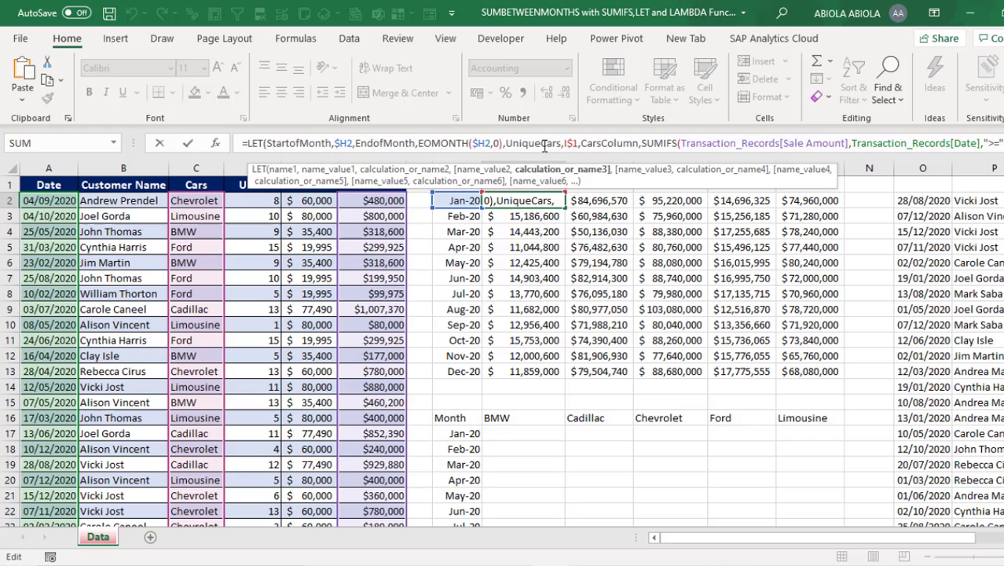
{"action": "key", "text": "ctrl+a"}
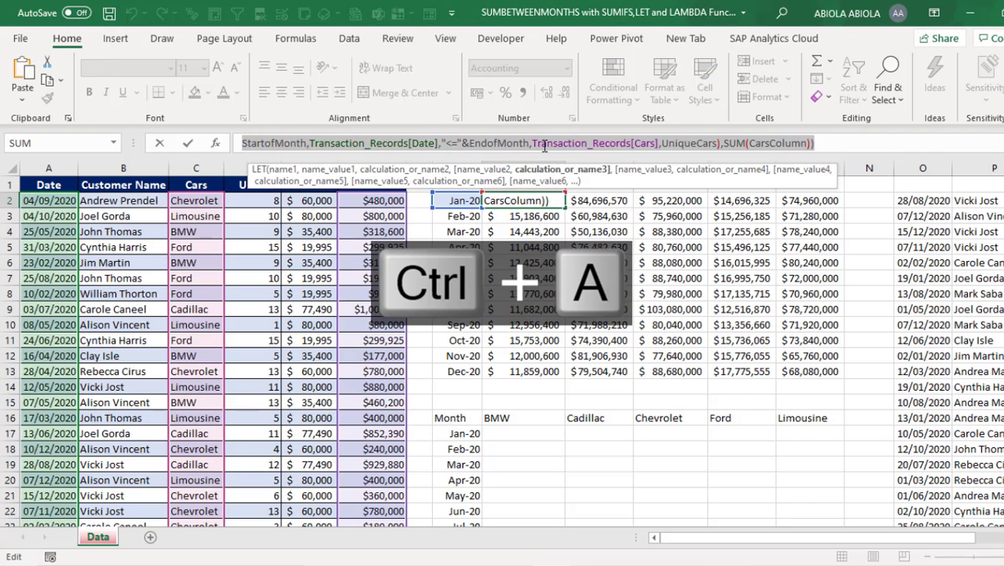
{"action": "key", "text": "ctrl+c"}
{"action": "key", "text": "Escape"}
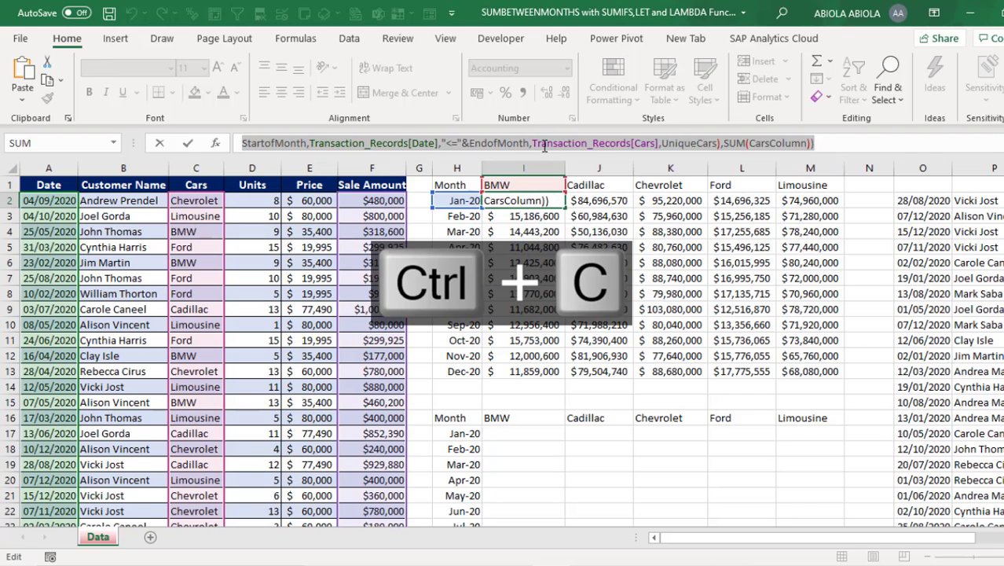
{"action": "left_click", "coordinate": [529, 434]}
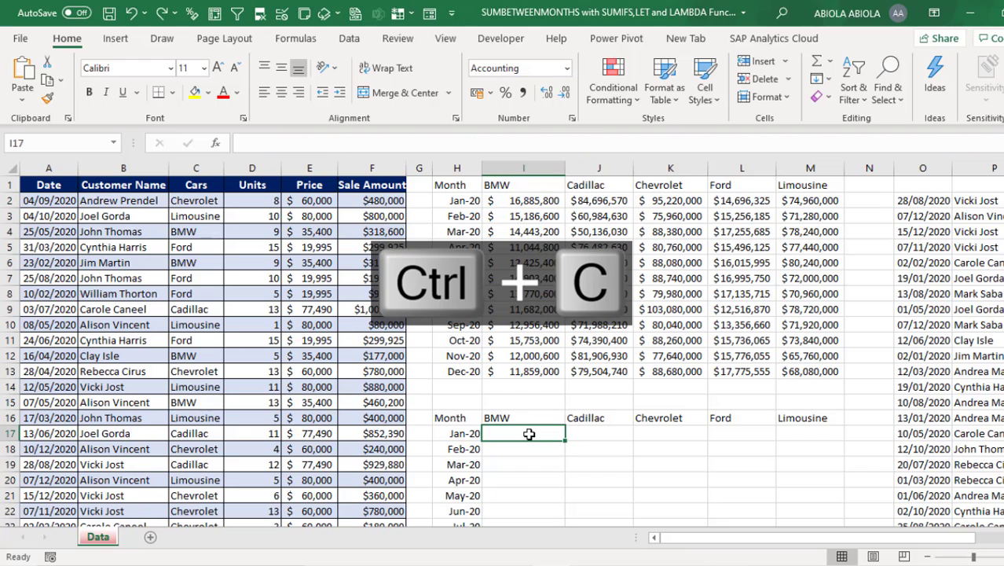
Begin =LAMBDA( in I17 with parameters Date, Cars and SalesAmount.
{"action": "type", "text": "=lam"}
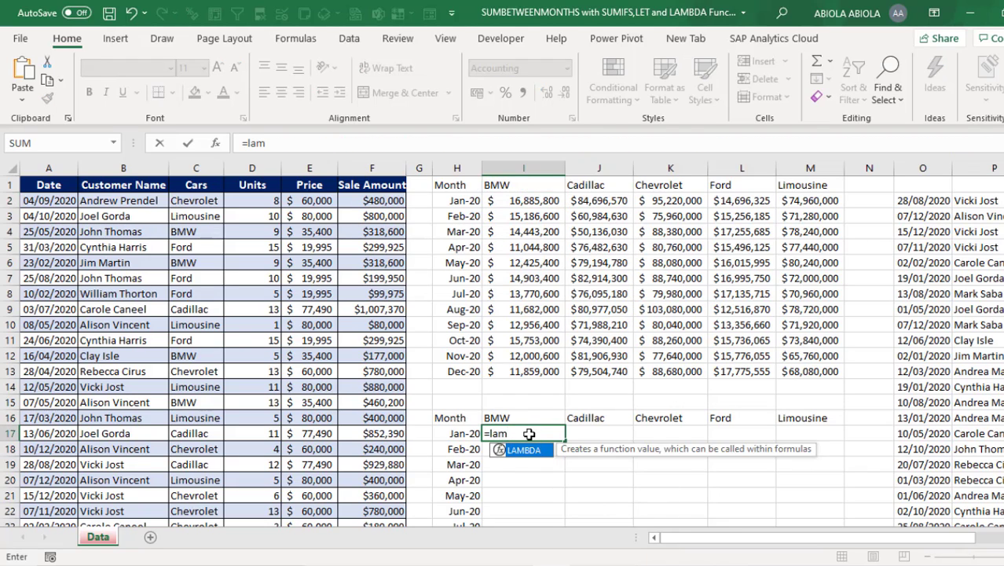
{"action": "key", "text": "Tab"}
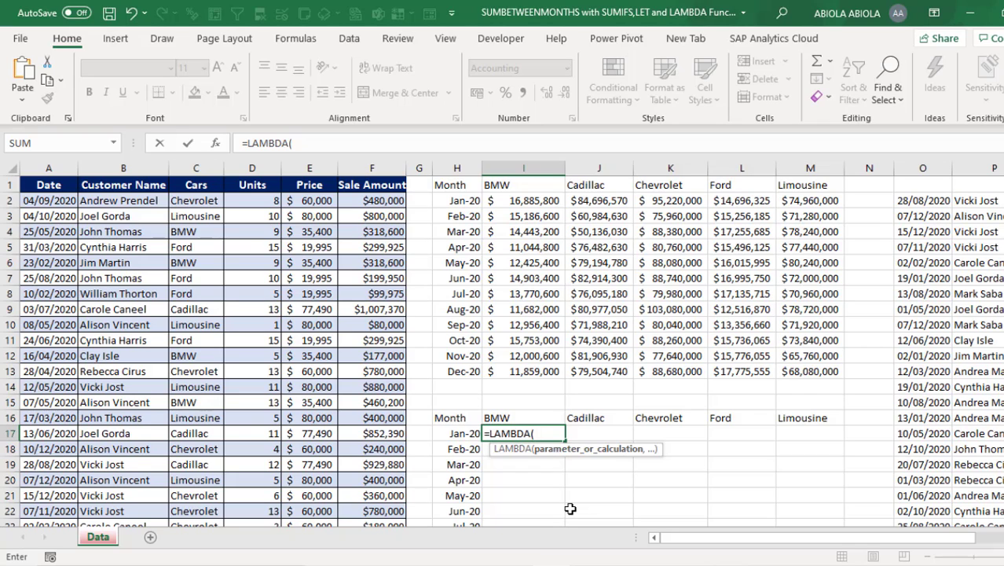
{"action": "type", "text": "Date,Cars"}
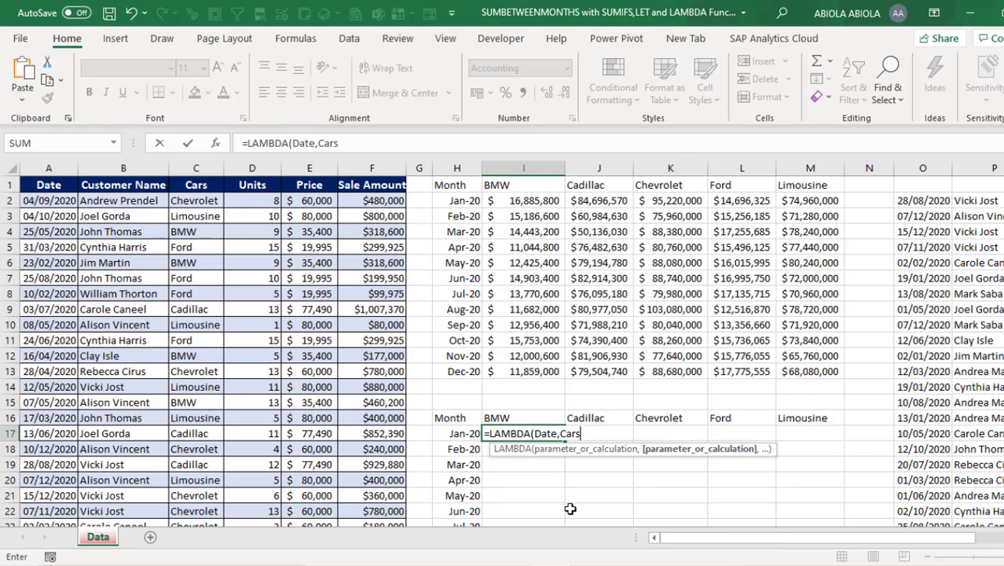
{"action": "type", "text": ",SalesA"}
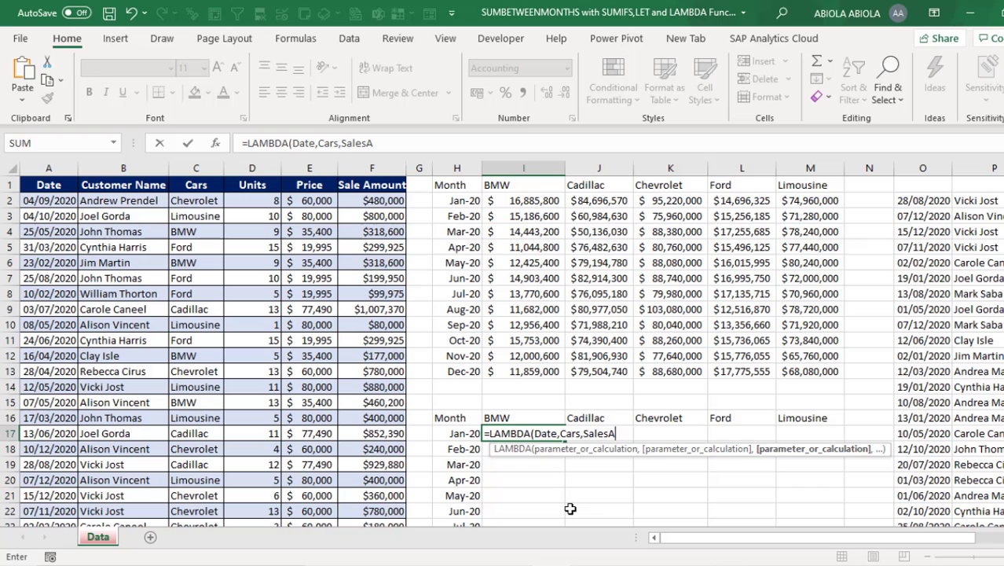
{"action": "type", "text": "mount,"}
Paste the LET formula into the LAMBDA, drop its extra equals sign, and swap Sale Amount for SalesAmount.
{"action": "key", "text": "ctrl+v"}
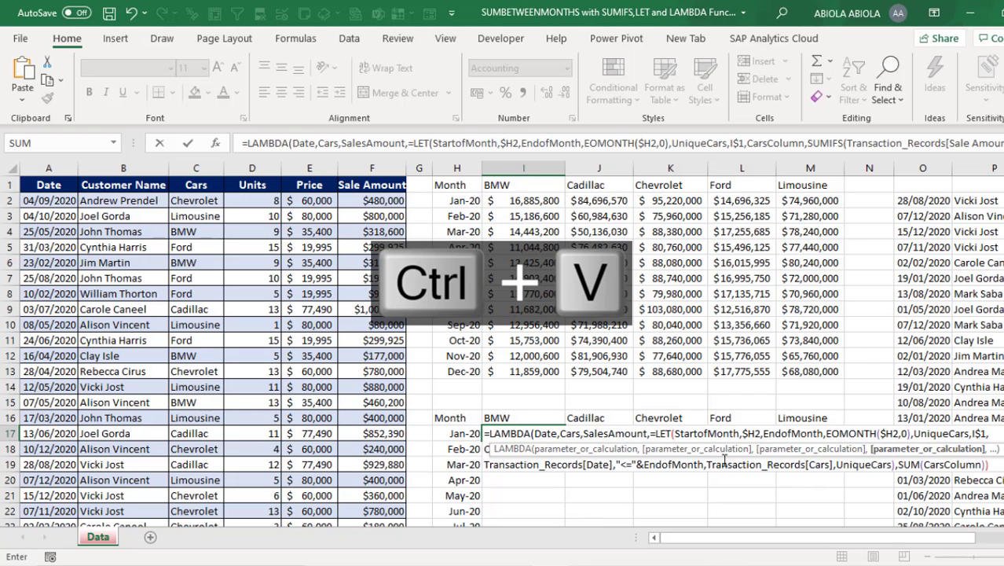
{"action": "left_click", "coordinate": [657, 433]}
{"action": "key", "text": "BackSpace"}
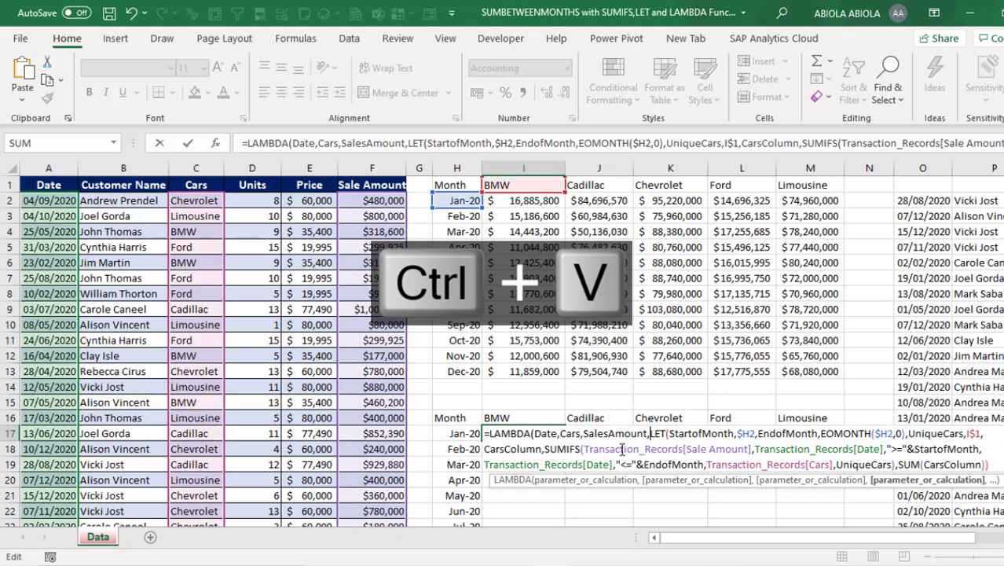
{"action": "left_click", "coordinate": [691, 452]}
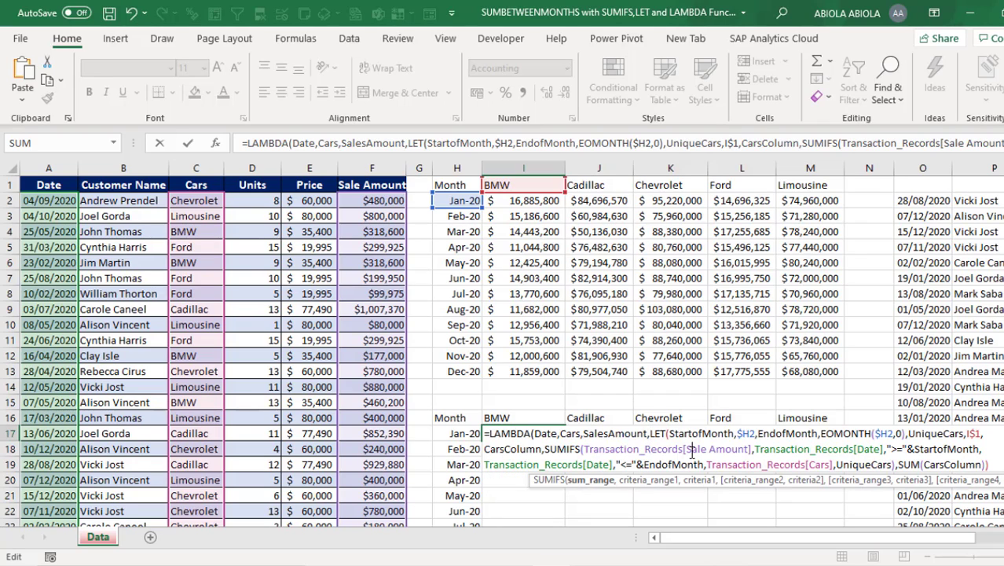
{"action": "left_click", "coordinate": [593, 481]}
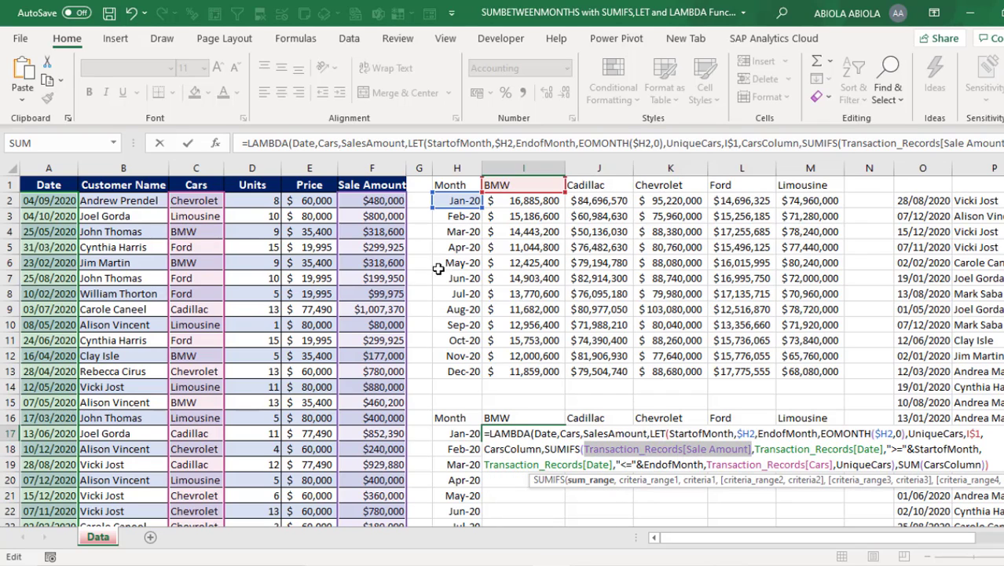
{"action": "type", "text": "Sal"}
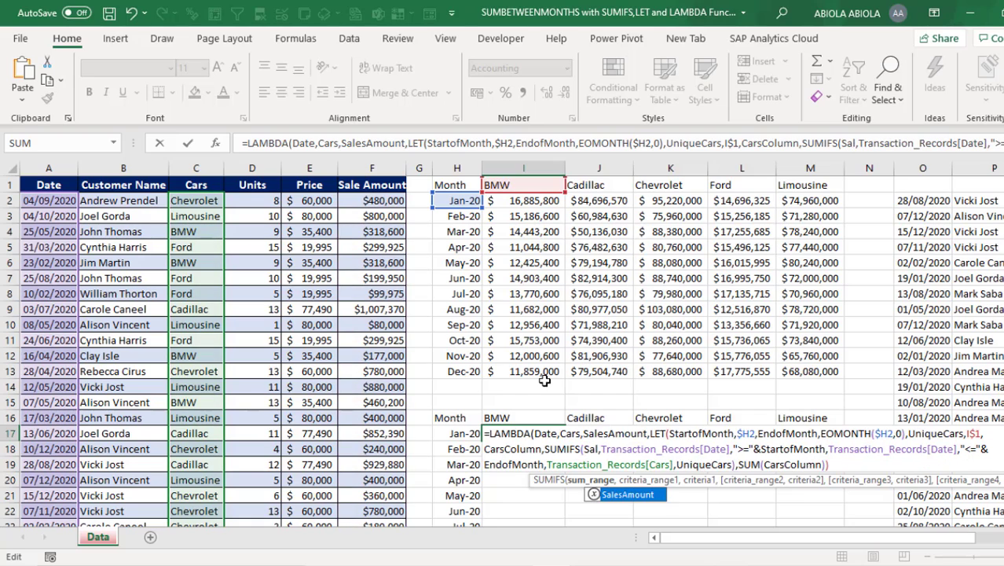
{"action": "key", "text": "Tab"}
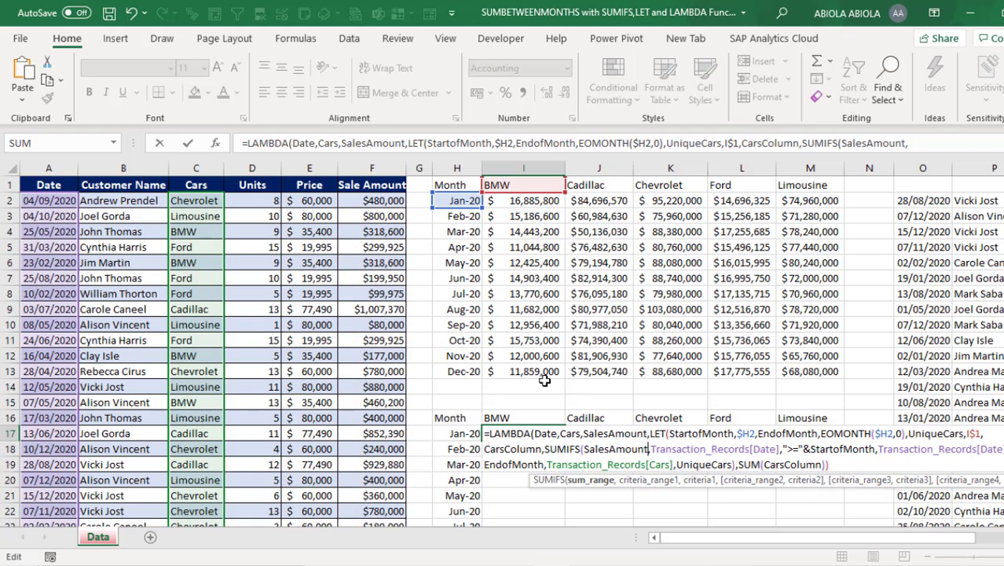
Replace both Date column references with Date and the Cars column with Cars.
{"action": "left_click", "coordinate": [742, 448]}
{"action": "left_click", "coordinate": [630, 481]}
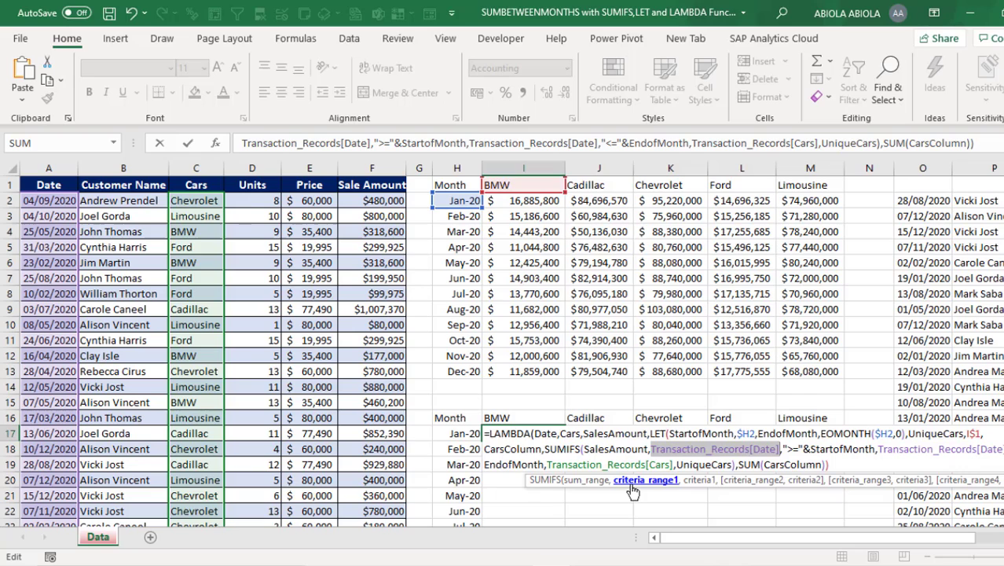
{"action": "type", "text": "dat"}
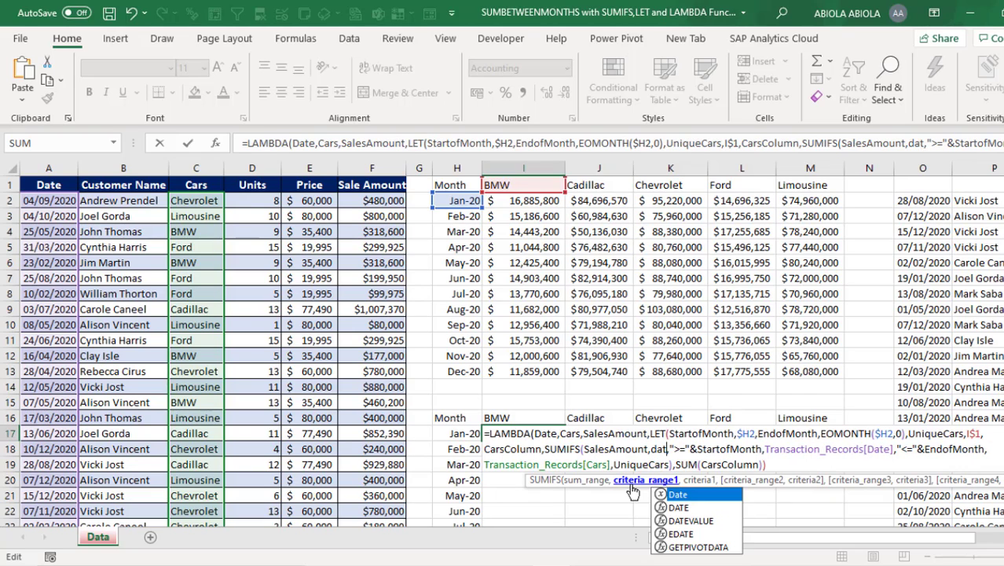
{"action": "key", "text": "Tab"}
{"action": "left_click", "coordinate": [839, 448]}
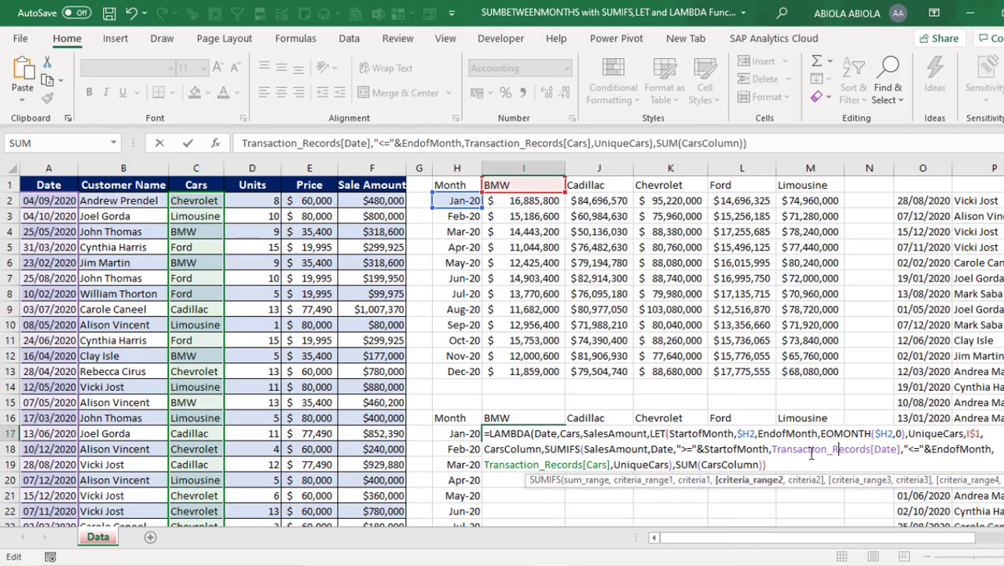
{"action": "left_click", "coordinate": [751, 480]}
{"action": "type", "text": "dat,\"<=\"&EndofMonth,"}
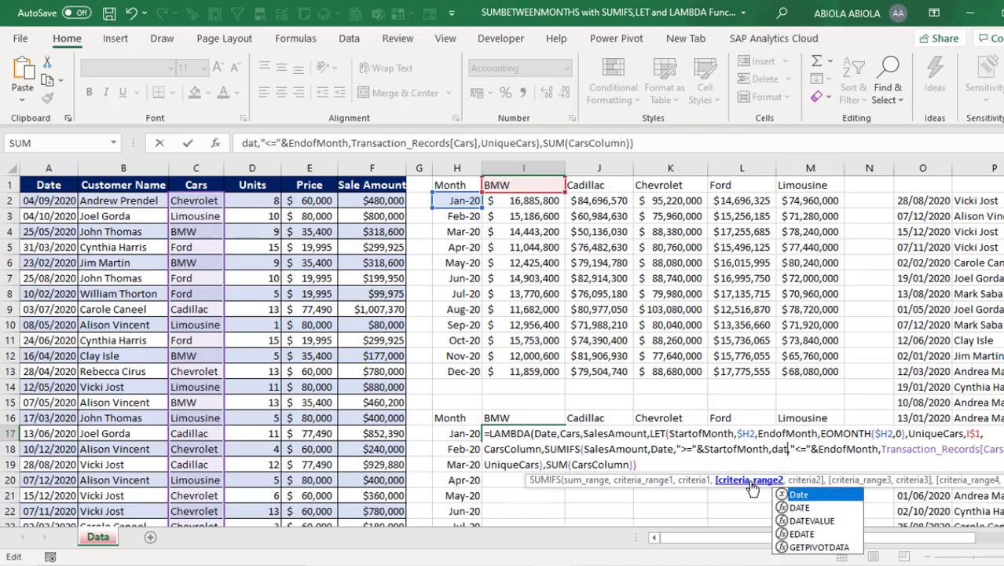
{"action": "key", "text": "Tab"}
{"action": "left_click", "coordinate": [962, 449]}
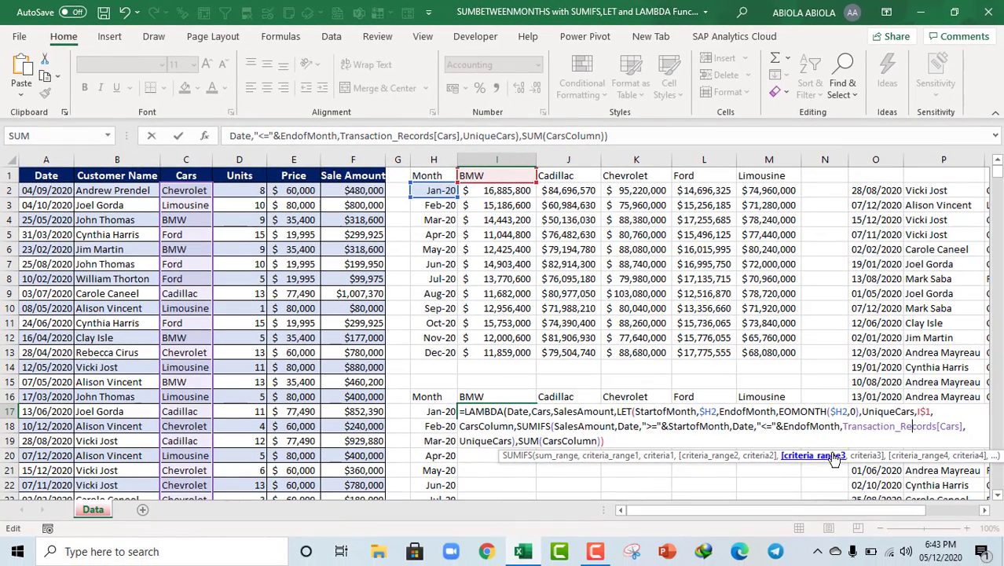
{"action": "left_click", "coordinate": [833, 459]}
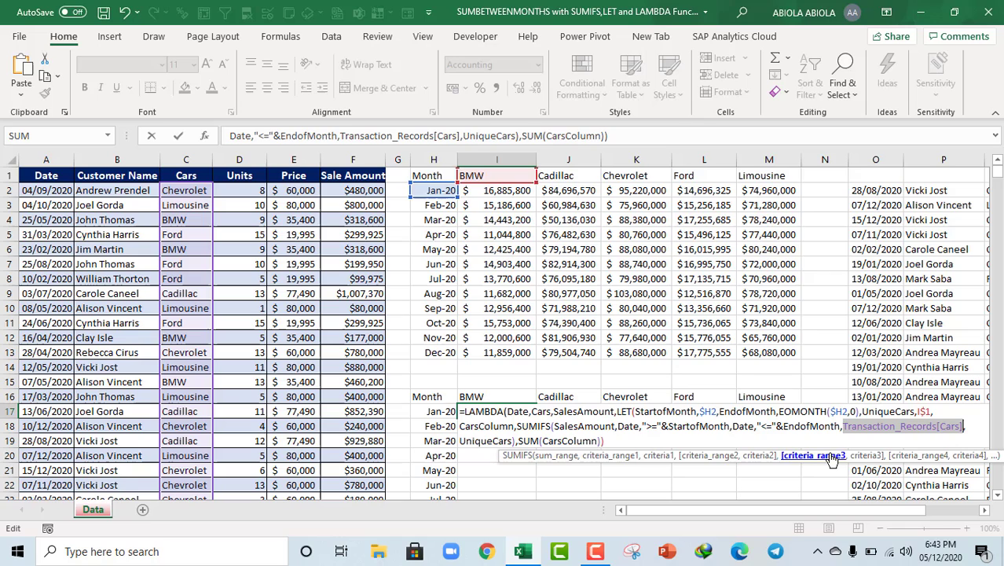
{"action": "type", "text": "car"}
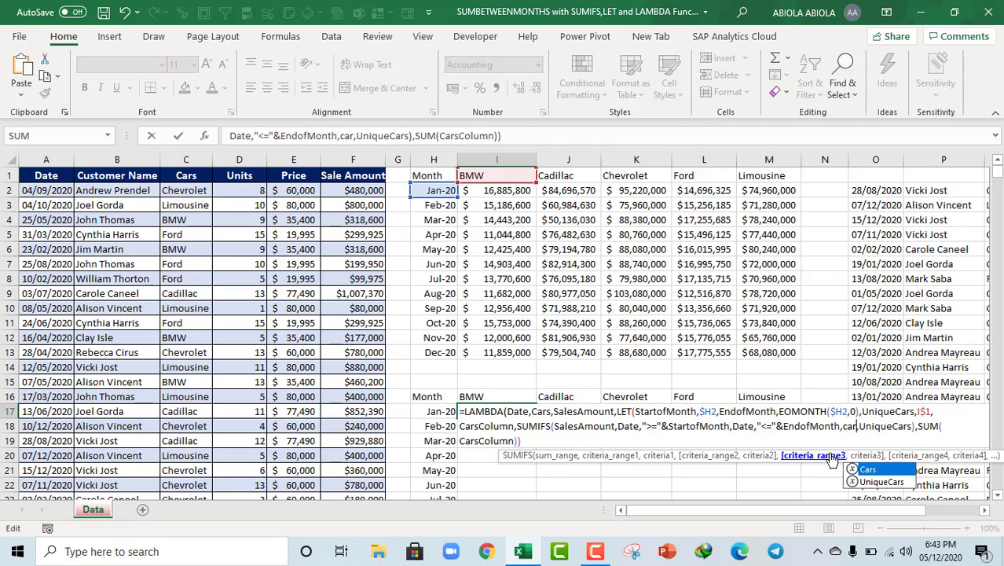
{"action": "key", "text": "Tab"}
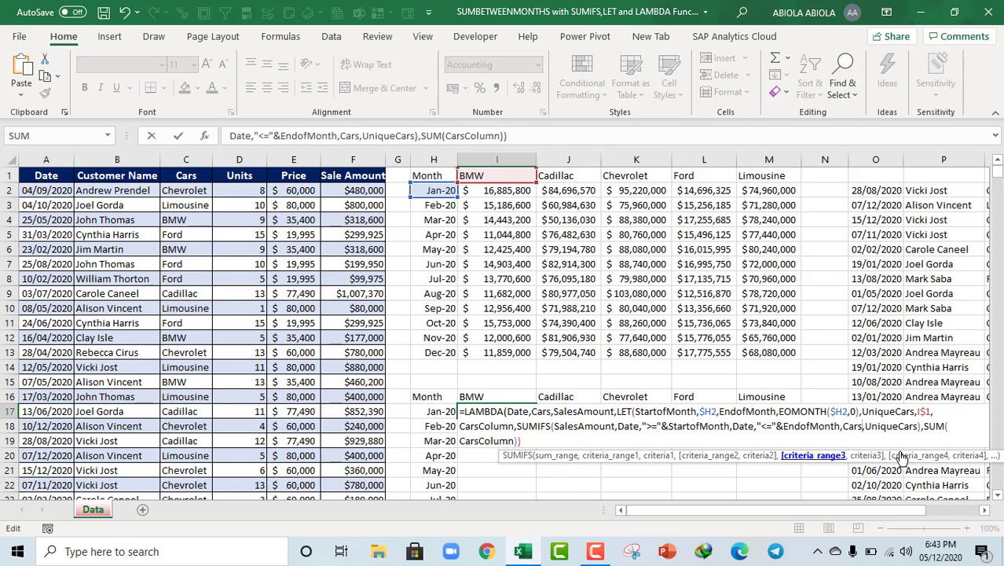
{"action": "key", "text": "End"}
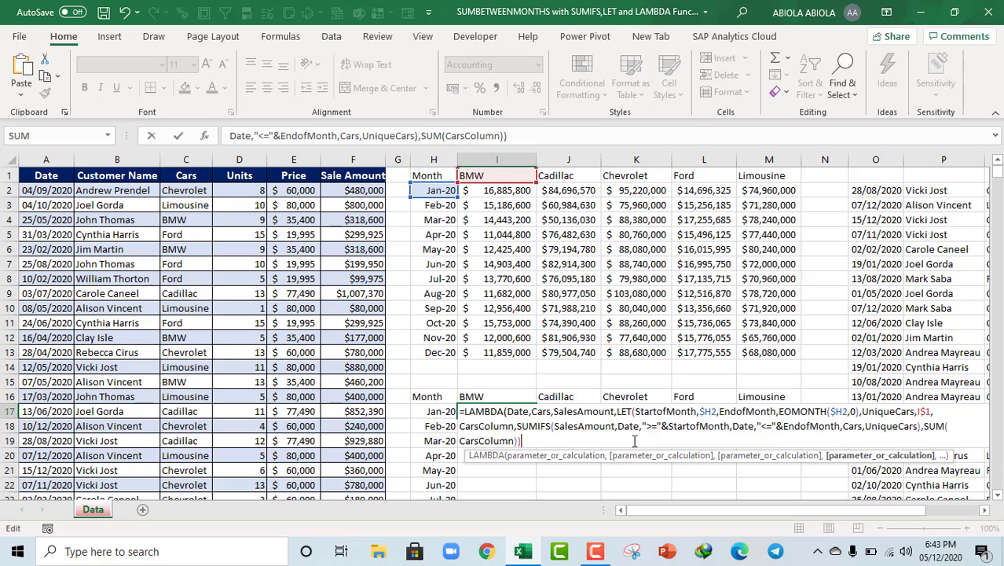
Call the LAMBDA with the Date, Cars and Sale Amount columns and commit, returning $16,885,800.
{"action": "type", "text": ")("}
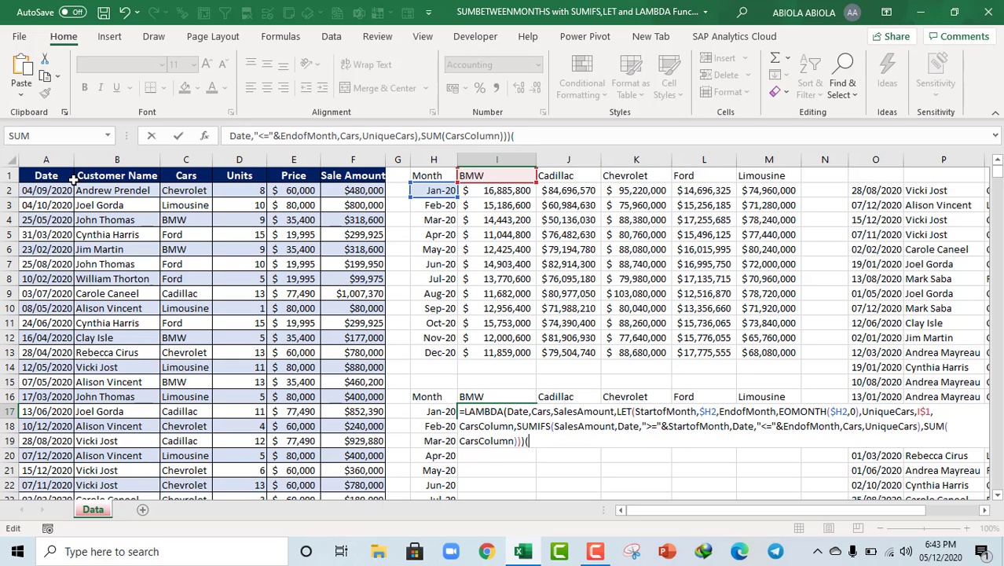
{"action": "left_click", "coordinate": [36, 172]}
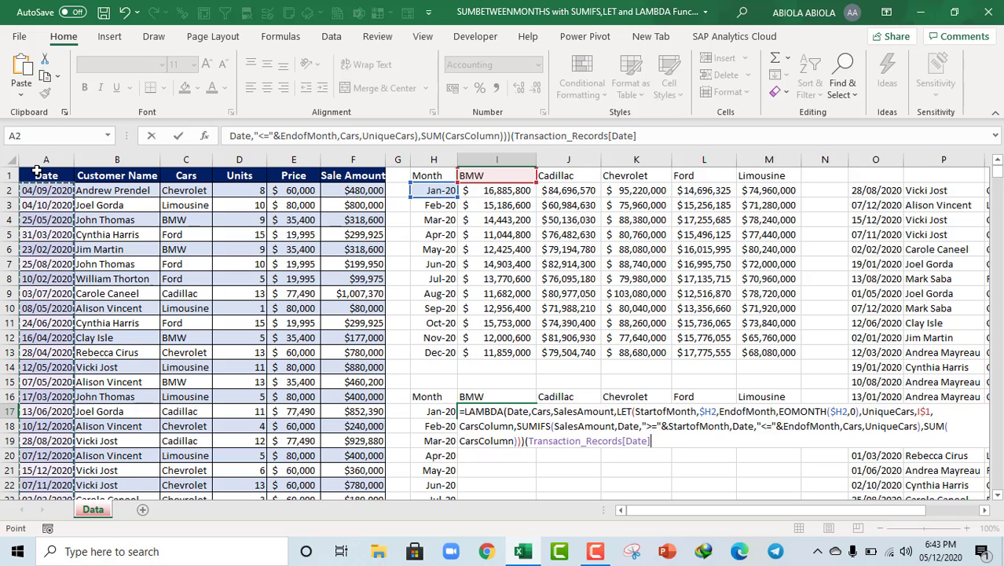
{"action": "type", "text": ","}
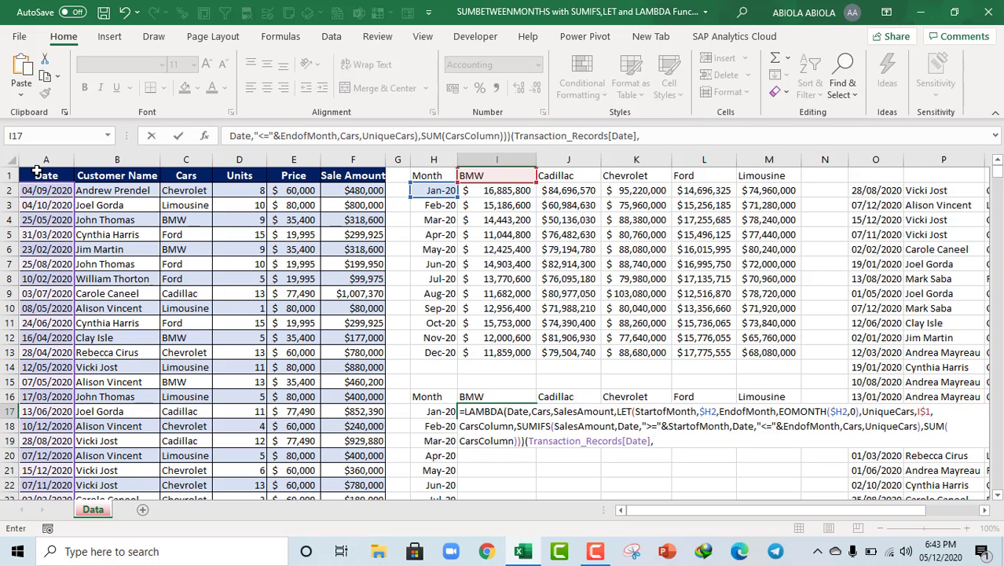
{"action": "left_click", "coordinate": [187, 168]}
{"action": "type", "text": ","}
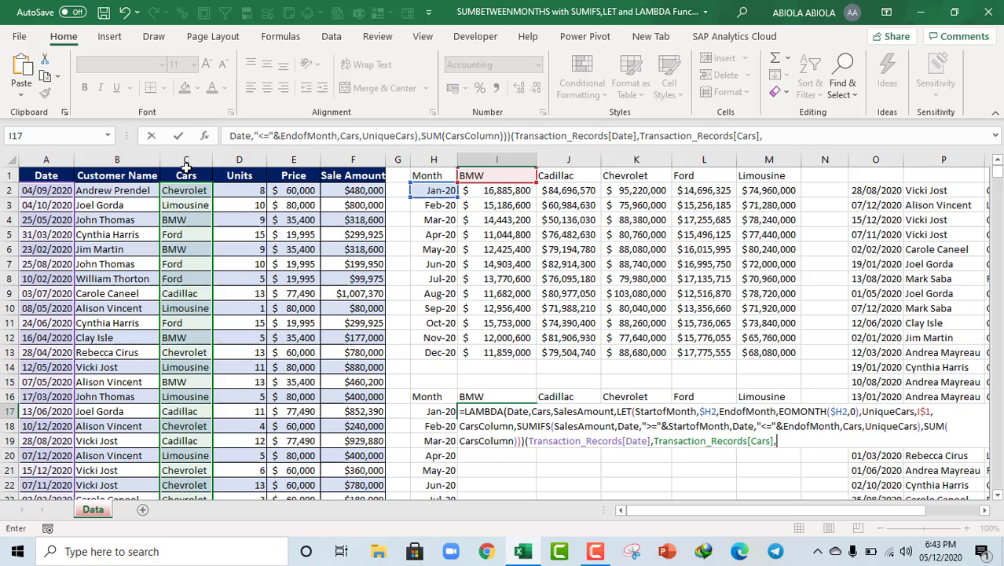
{"action": "left_click", "coordinate": [364, 166]}
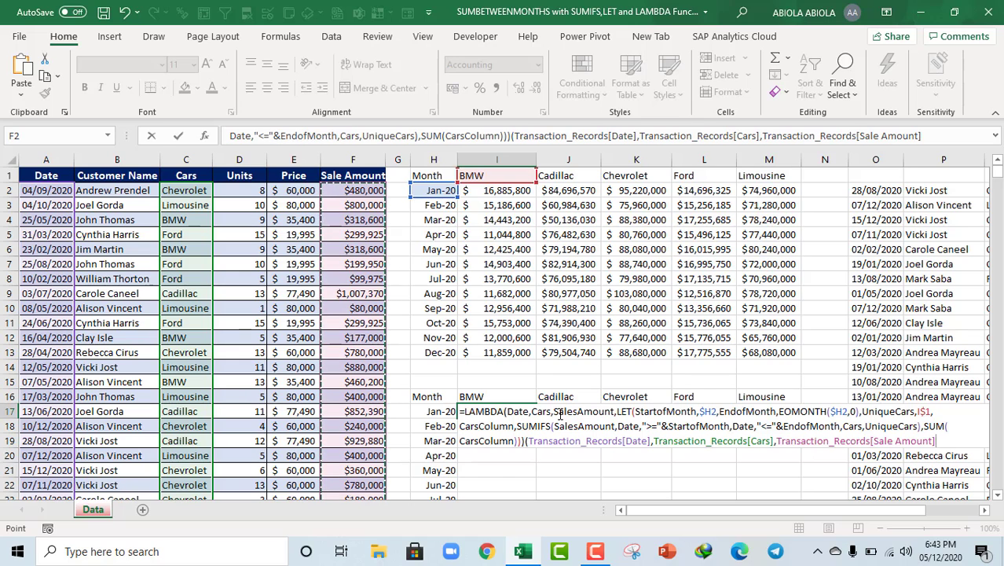
{"action": "type", "text": ")"}
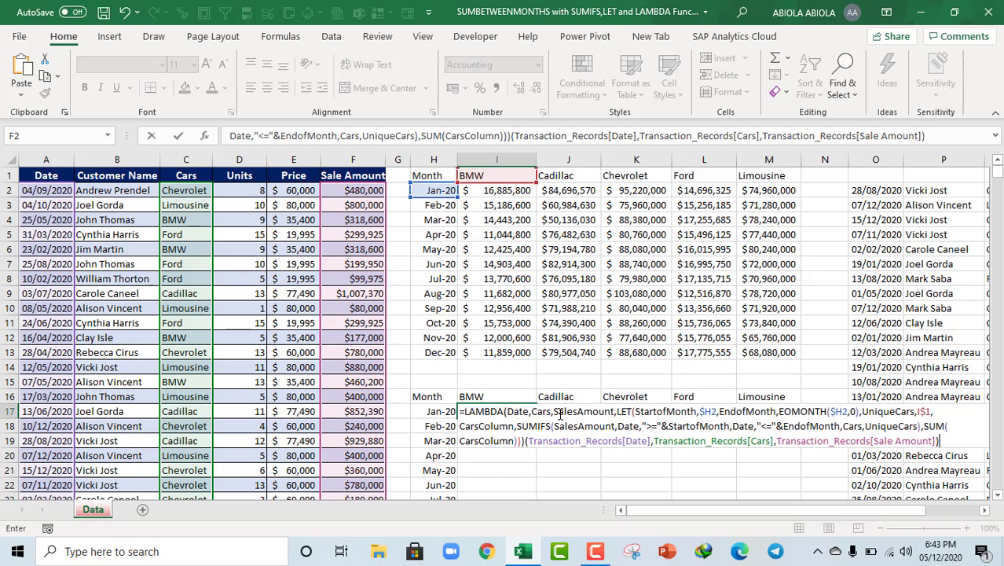
{"action": "key", "text": "ctrl+Return"}
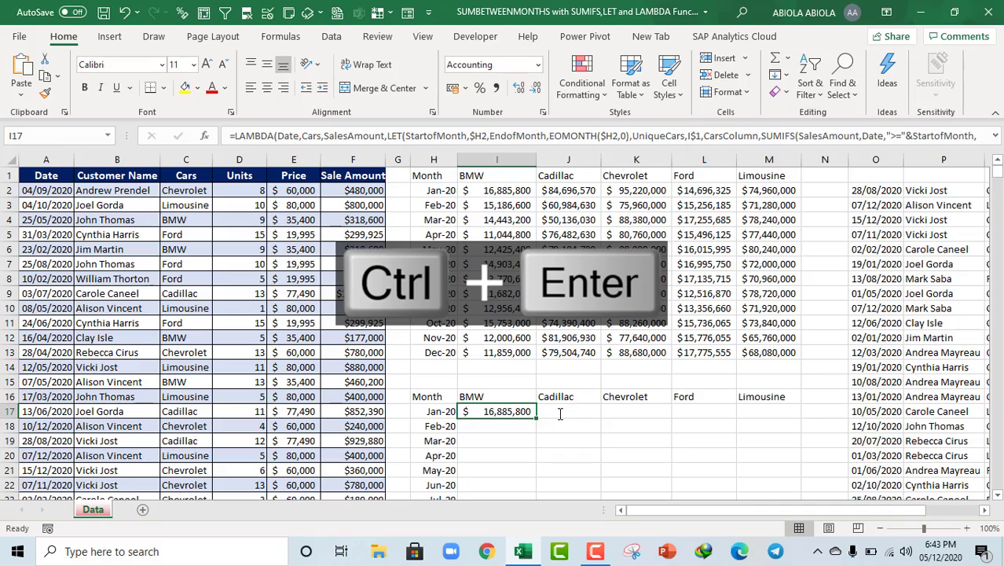
Copy the I17 LAMBDA formula across I17:M28, then move to empty cell I32.
{"action": "key", "text": "ctrl+c"}
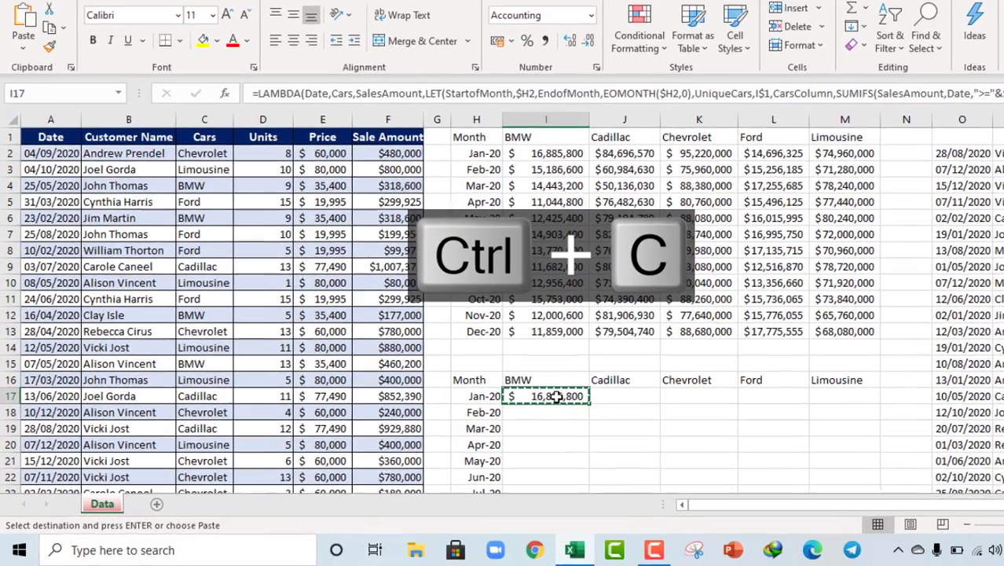
{"action": "left_click_drag", "start_coordinate": [503, 411], "coordinate": [568, 426]}
{"action": "left_click_drag", "start_coordinate": [787, 510], "coordinate": [853, 469]}
{"action": "key", "text": "ctrl+v"}
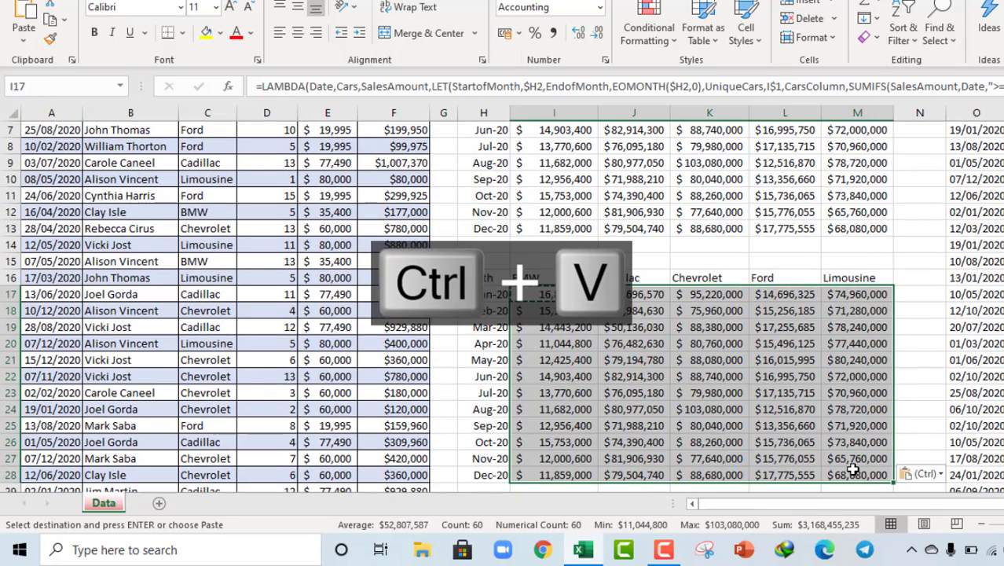
{"action": "left_click", "coordinate": [758, 425]}
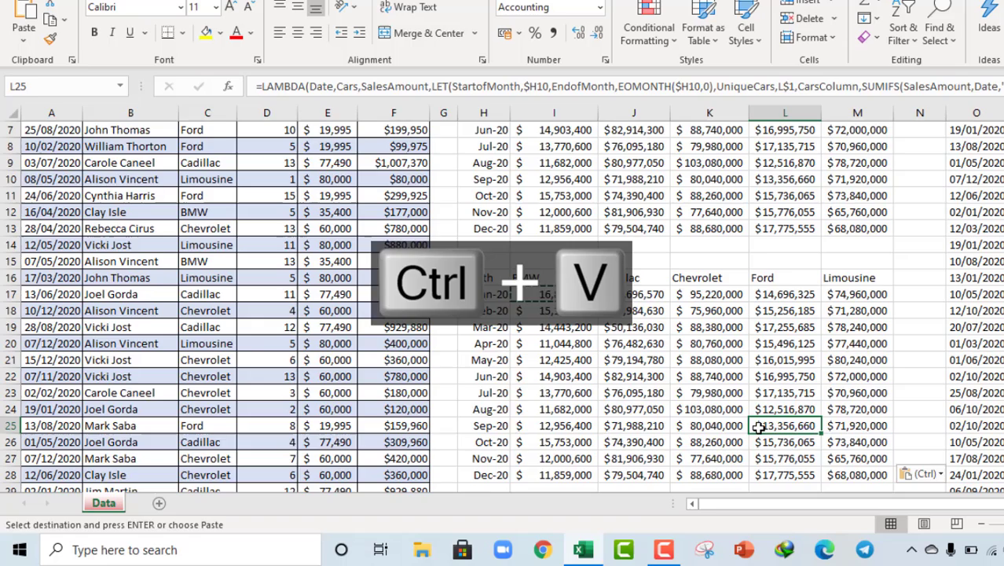
{"action": "key", "text": "Escape"}
{"action": "scroll", "coordinate": [758, 426], "scroll_direction": "down", "scroll_amount": 3}
{"action": "left_click", "coordinate": [561, 425]}
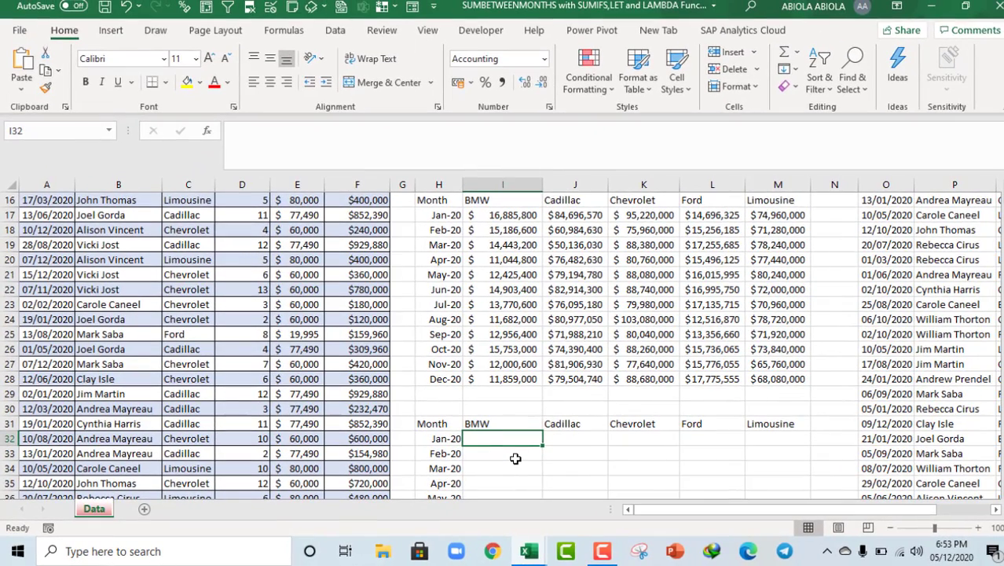
Define the name SUMBETWEENMONTH with comment 'Sum all the values bewtween', referring to the pasted LAMBDA formula.
{"action": "left_click", "coordinate": [283, 30]}
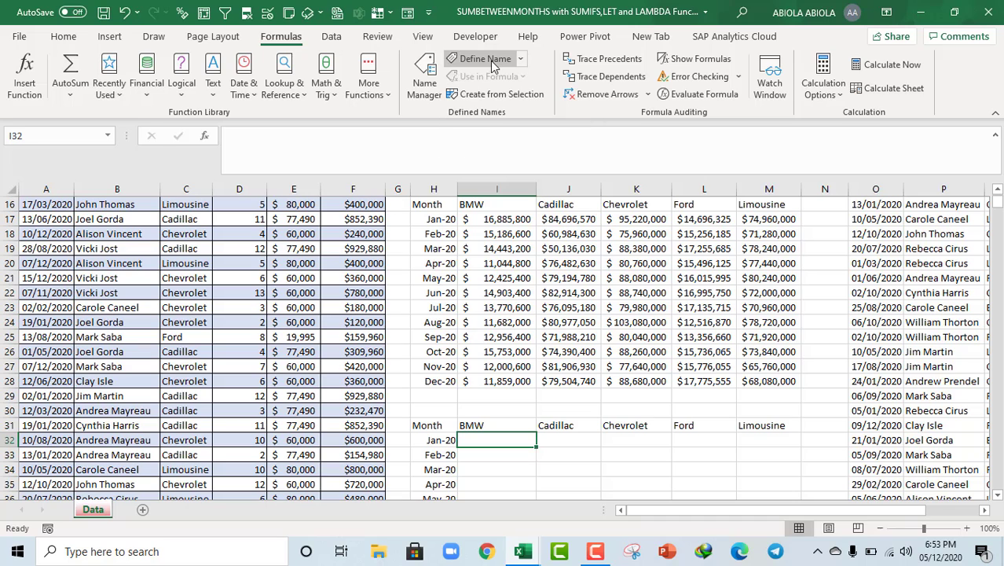
{"action": "key", "text": "ctrl+F3"}
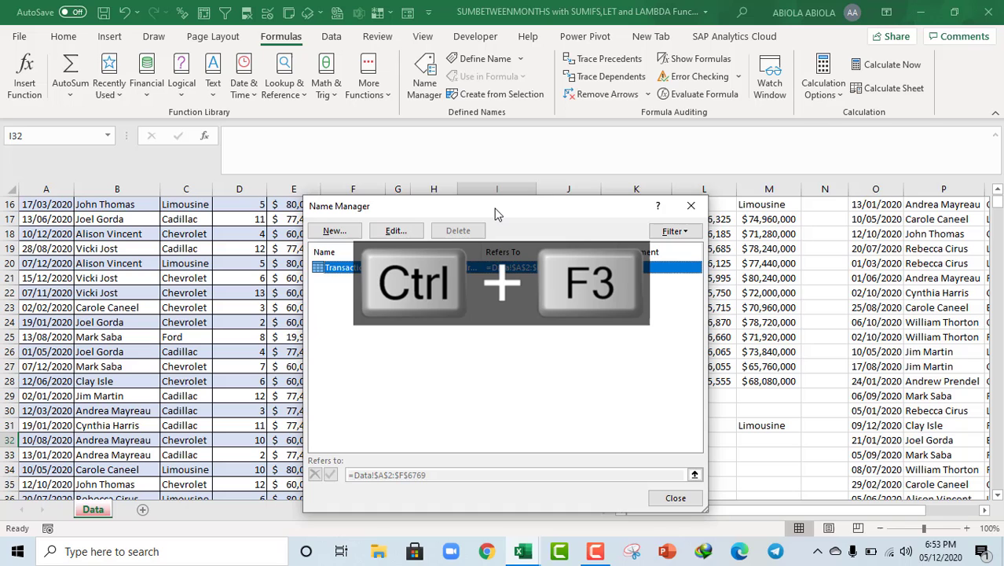
{"action": "left_click", "coordinate": [354, 231]}
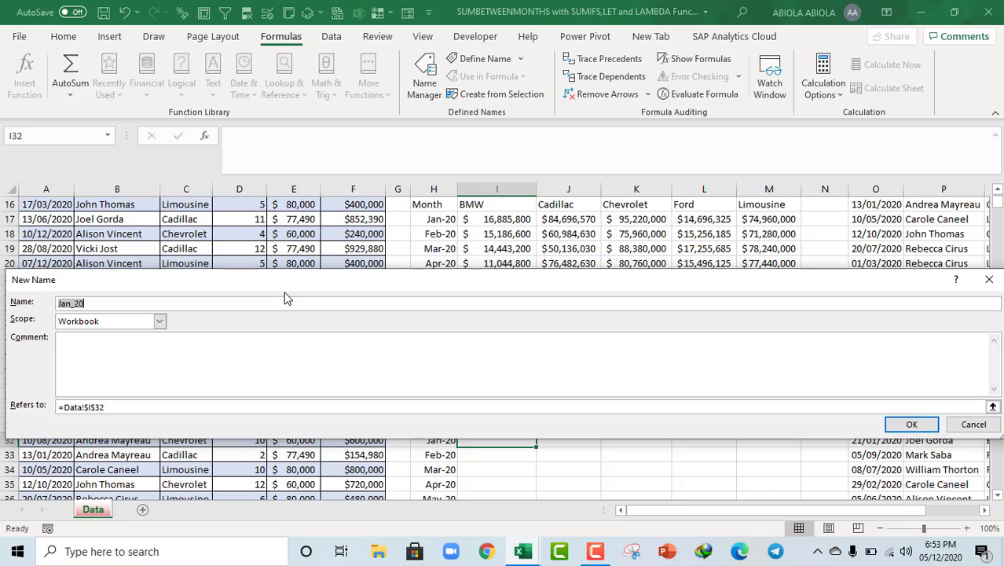
{"action": "type", "text": "SUMBETWEENMONTH"}
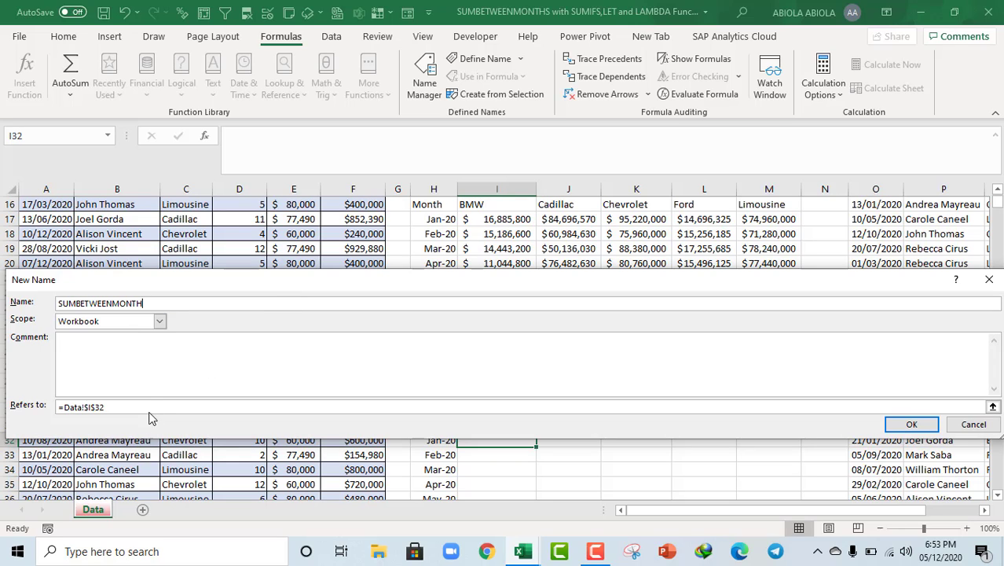
{"action": "left_click", "coordinate": [93, 352]}
{"action": "type", "text": "Sum all the values bewtween month"}
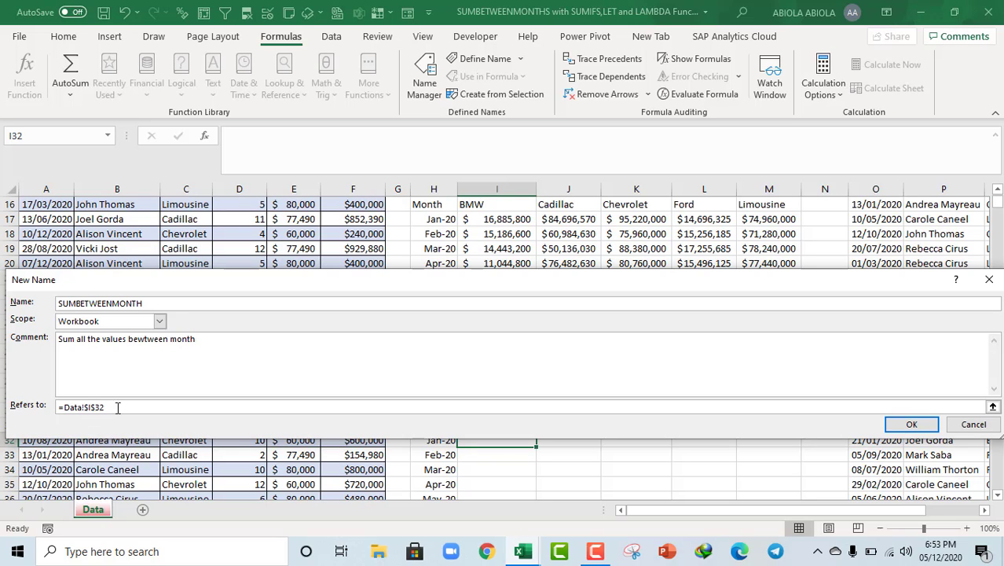
{"action": "left_click_drag", "start_coordinate": [118, 406], "coordinate": [54, 406]}
{"action": "key", "text": "ctrl+v"}
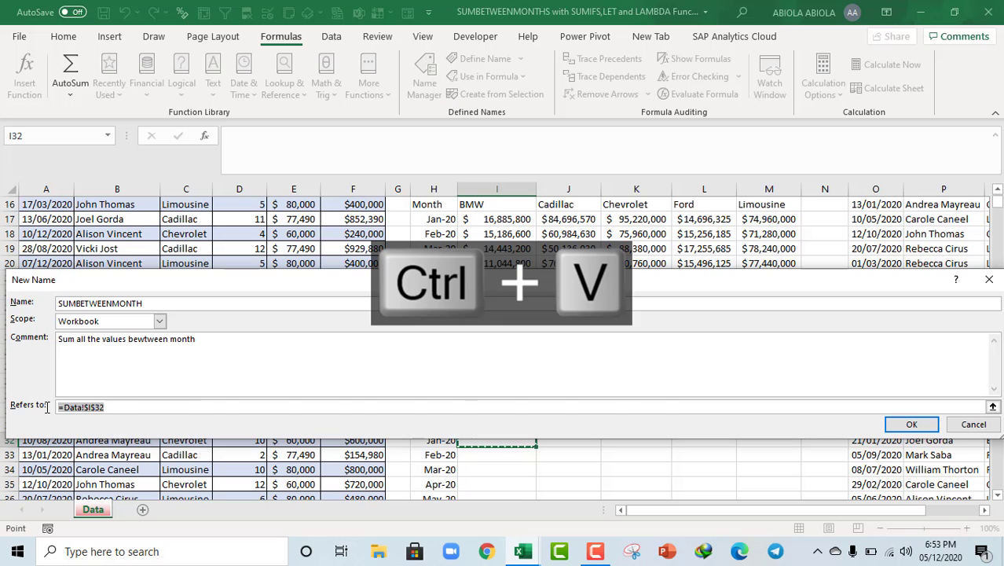
{"action": "left_click", "coordinate": [913, 424]}
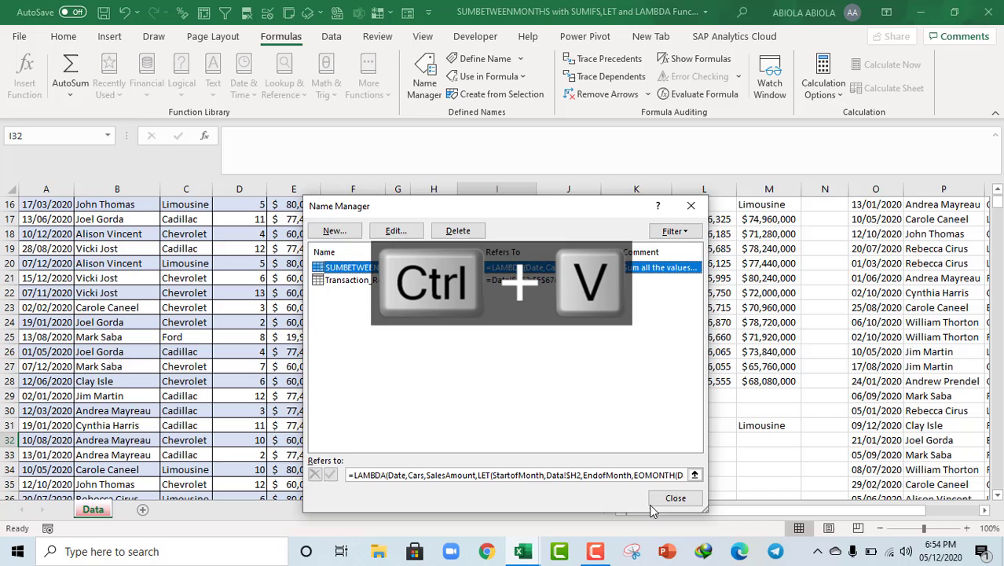
{"action": "left_click", "coordinate": [674, 499]}
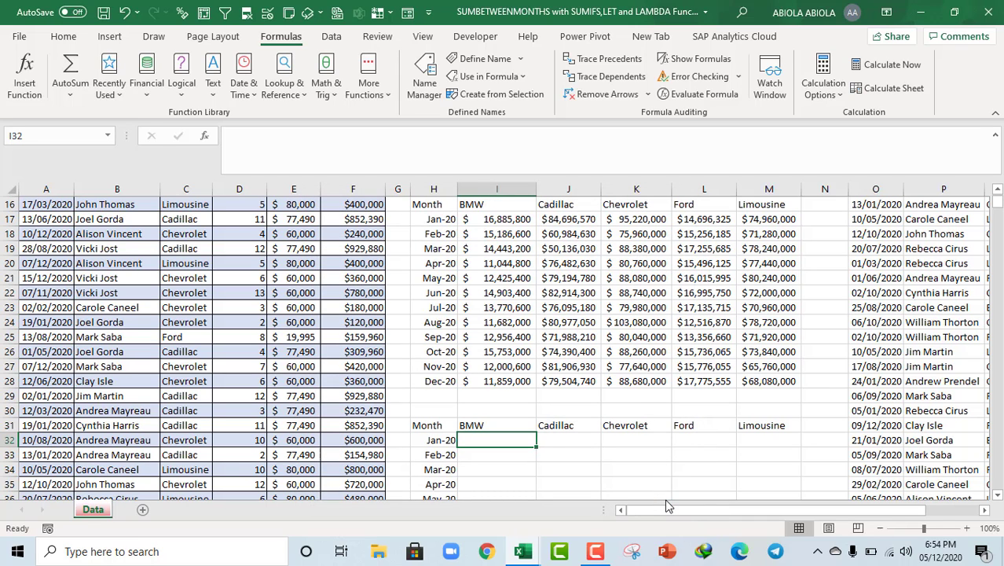
Enter the SUMBETWEENMONTH formula in I32, returning $16,885,800 for BMW in Jan-20.
{"action": "type", "text": "="}
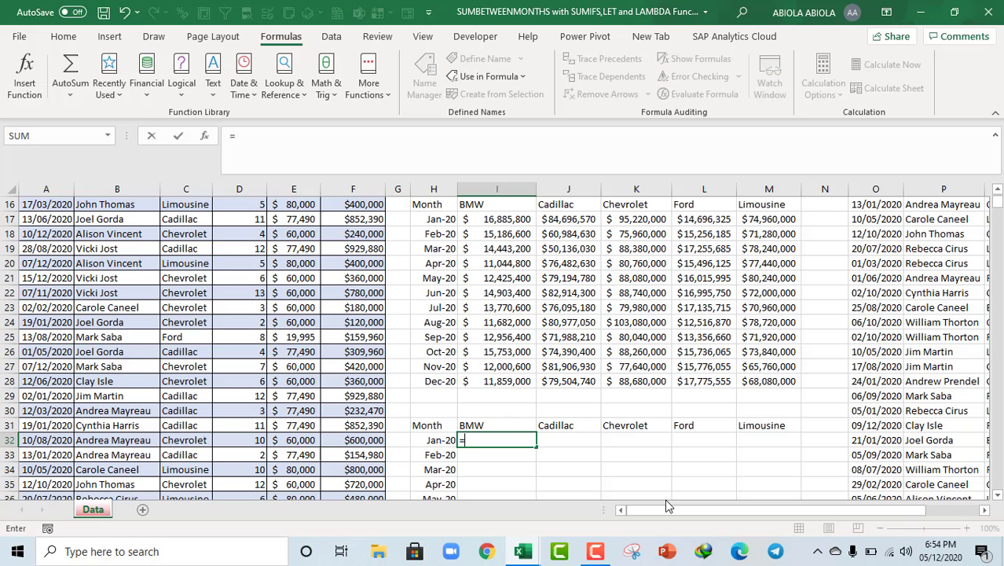
{"action": "type", "text": "sum"}
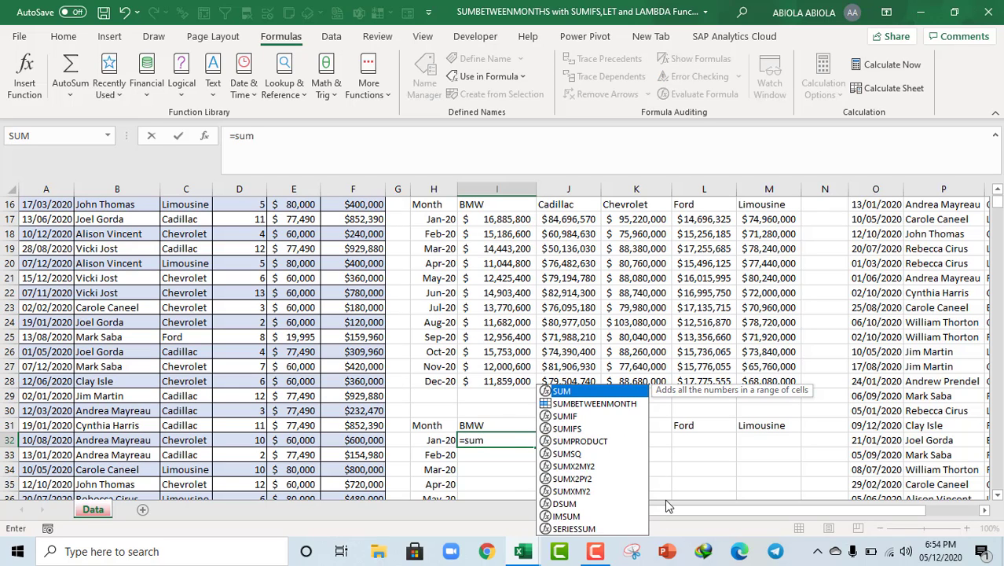
{"action": "key", "text": "Down"}
{"action": "key", "text": "Tab"}
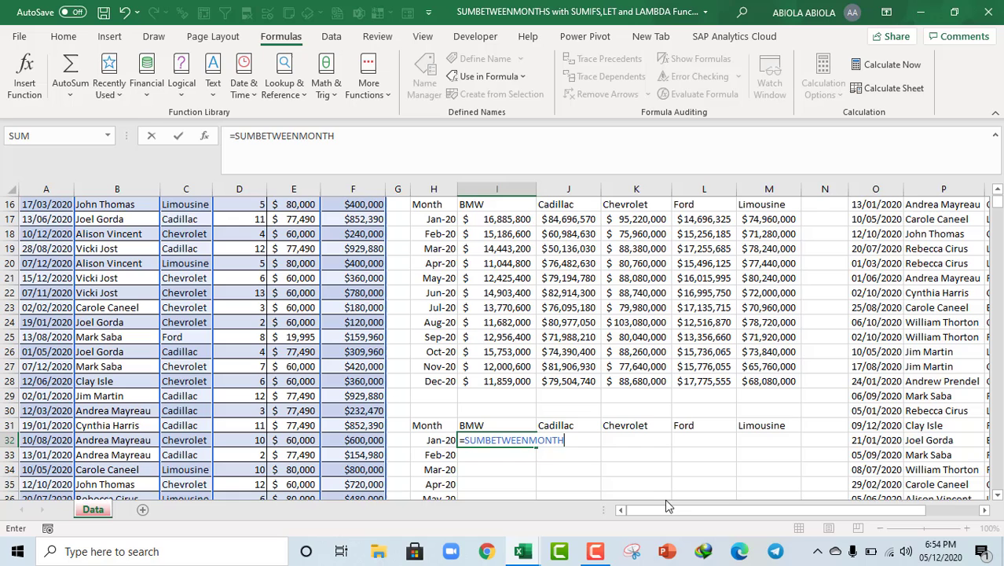
{"action": "left_click", "coordinate": [41, 323]}
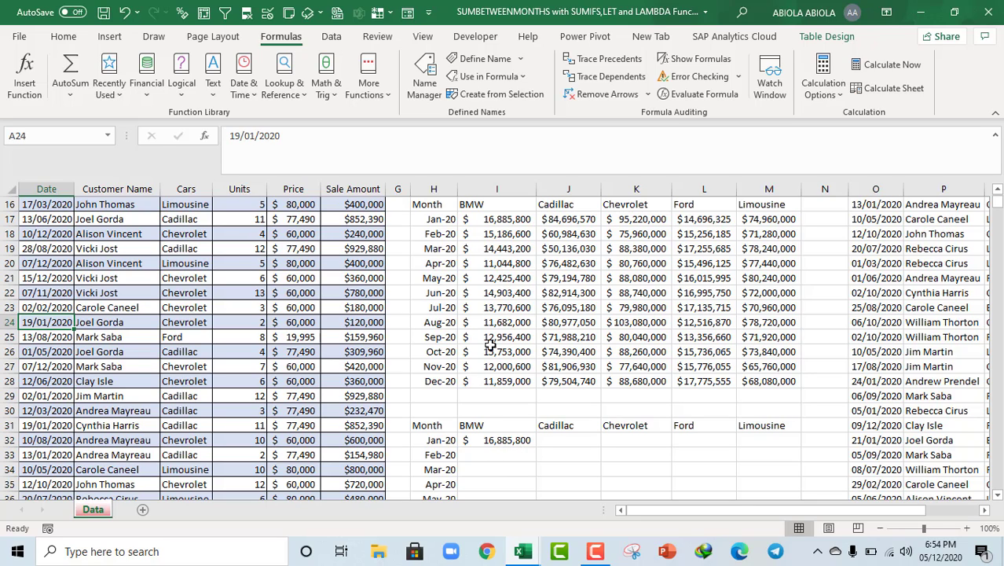
Copy the I32 formula and select the whole monthly table I32:M43.
{"action": "left_click", "coordinate": [489, 440]}
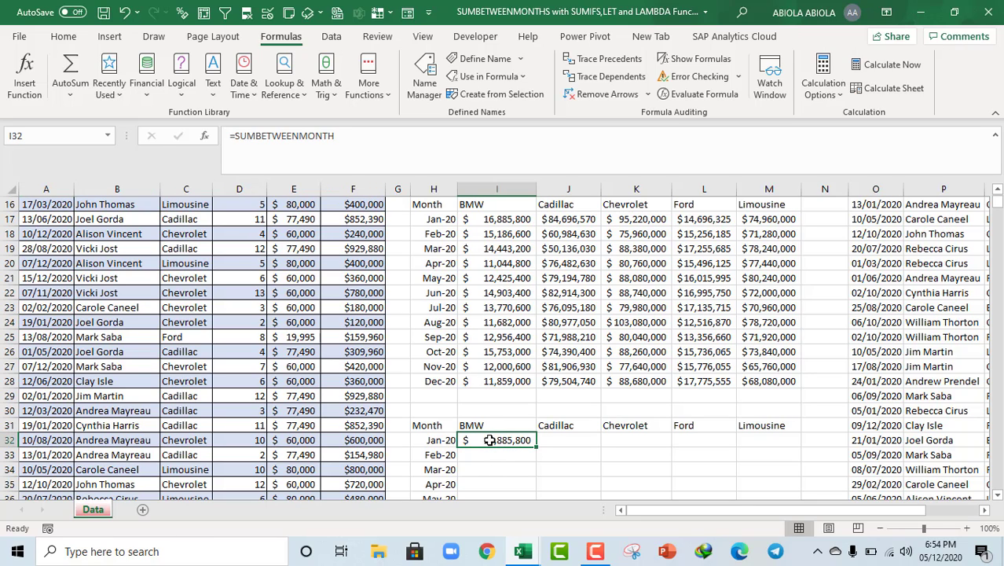
{"action": "key", "text": "ctrl+c"}
{"action": "left_click_drag", "start_coordinate": [490, 440], "coordinate": [774, 463]}
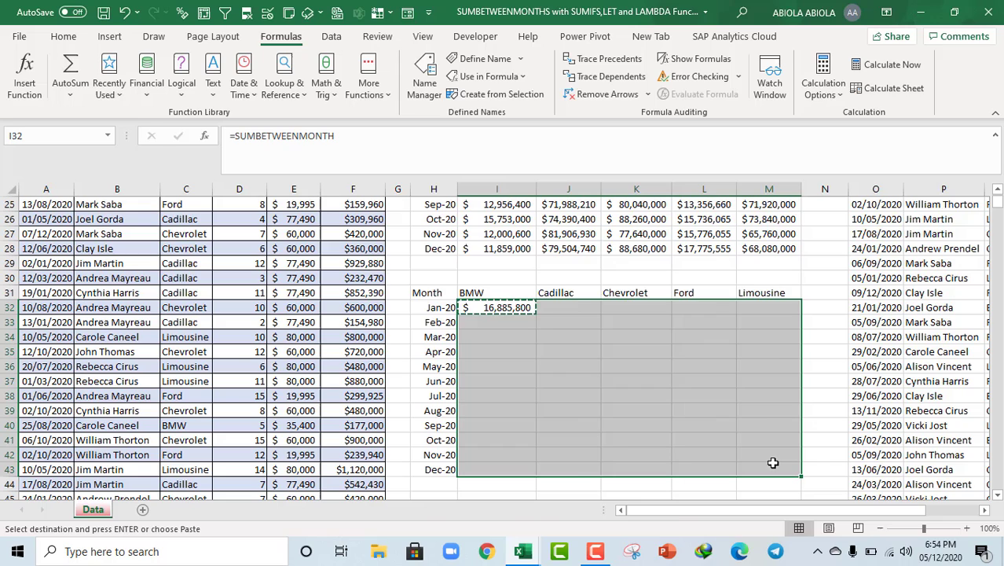
Paste the formula across I32:M43 and spot-check results, e.g. Ford Jun-20 at $16,995,750.
{"action": "key", "text": "ctrl+v"}
{"action": "left_click", "coordinate": [625, 384]}
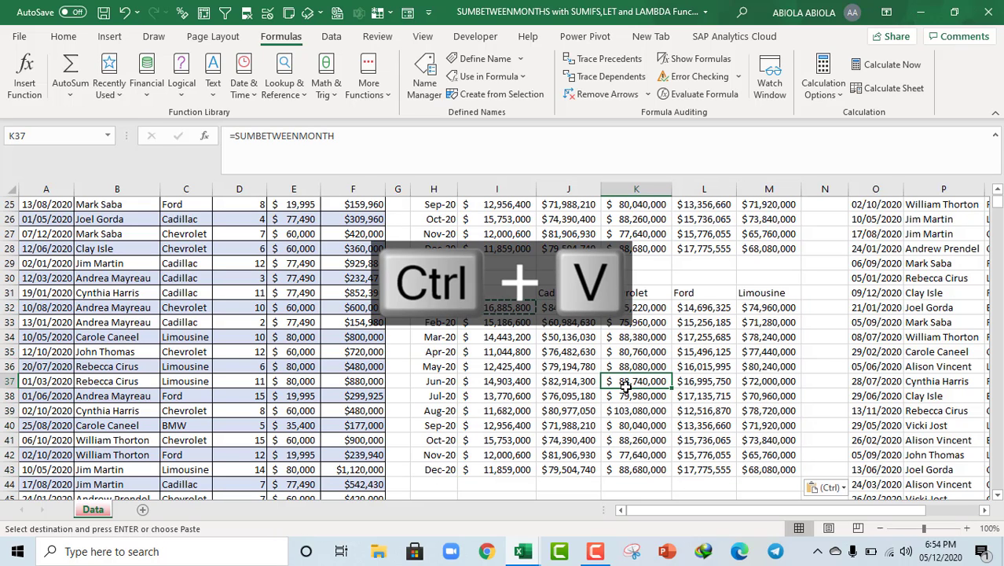
{"action": "left_click", "coordinate": [770, 469]}
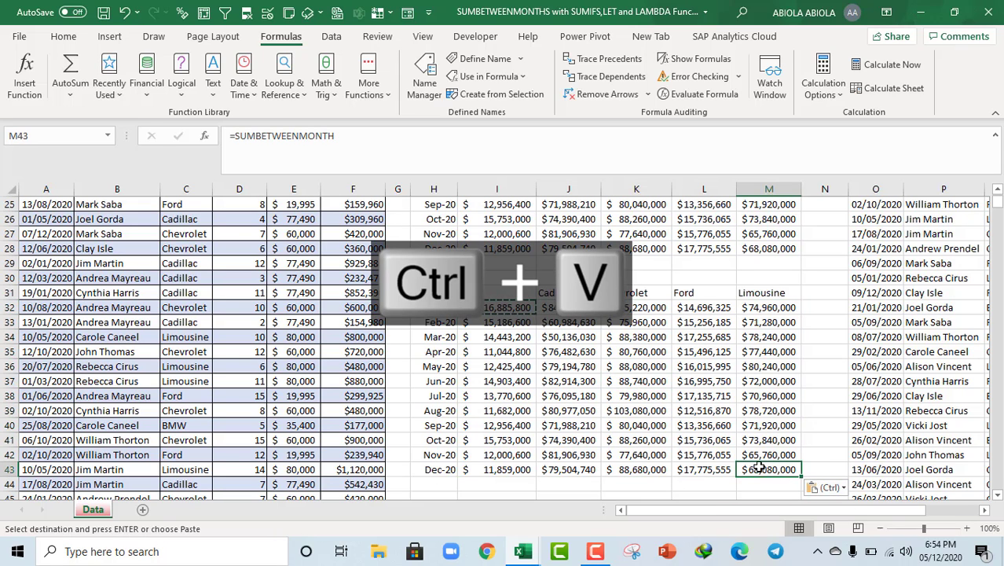
{"action": "left_click", "coordinate": [476, 361]}
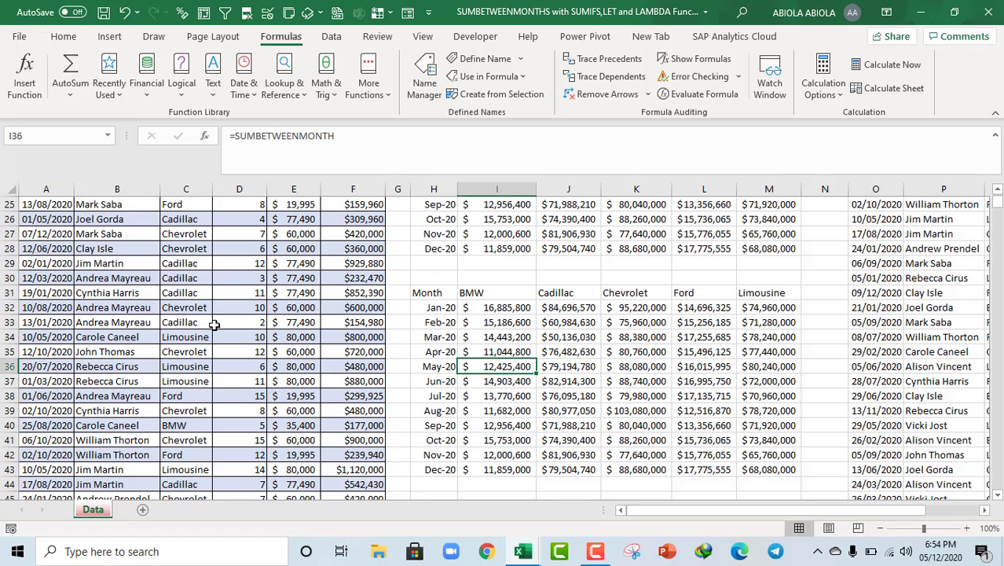
{"action": "left_click", "coordinate": [702, 383]}
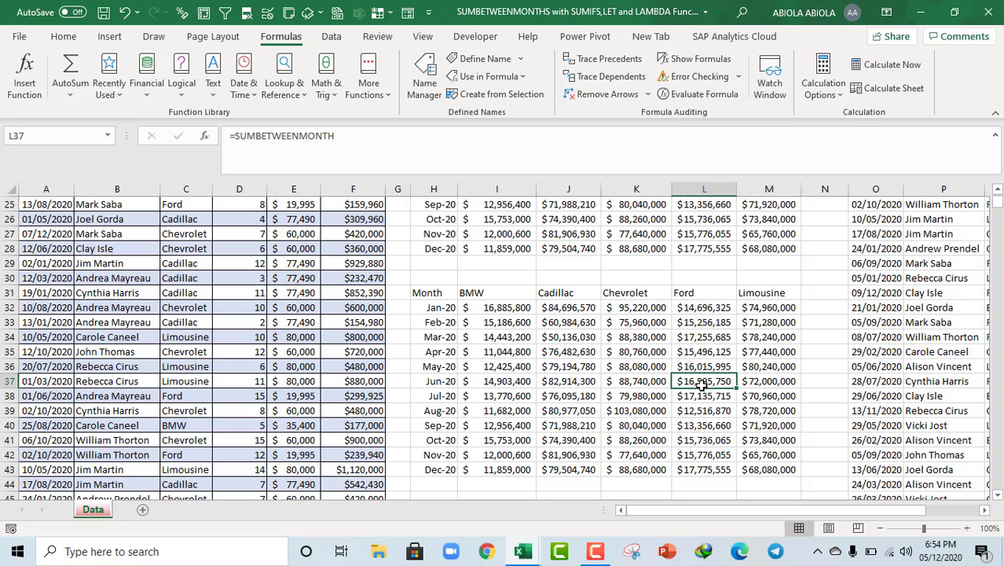